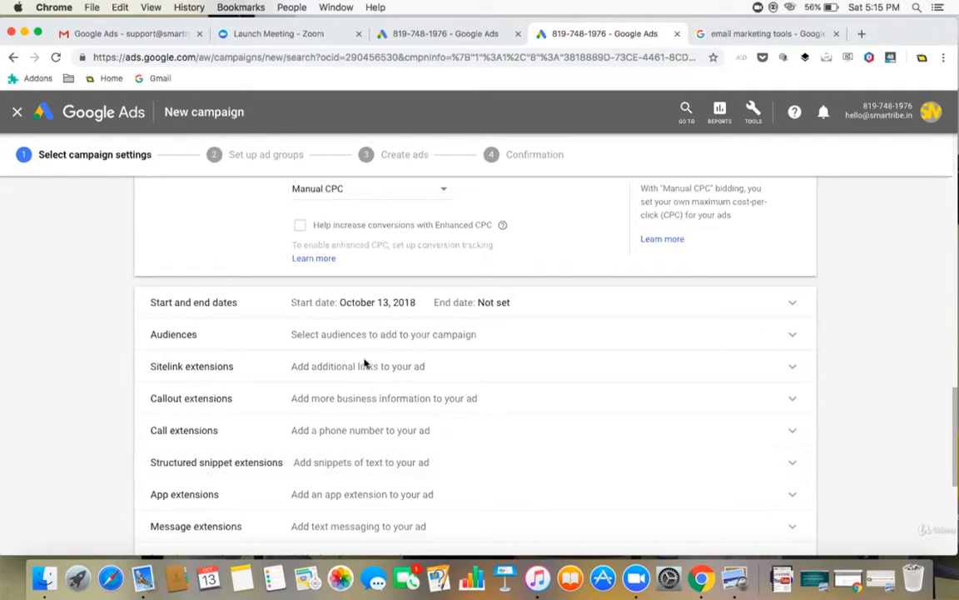
# Review the campaign's location, language, budget and bidding settings, along with the collapsed date, audience and extension sections
pyautogui.scroll(2, 96, 351)
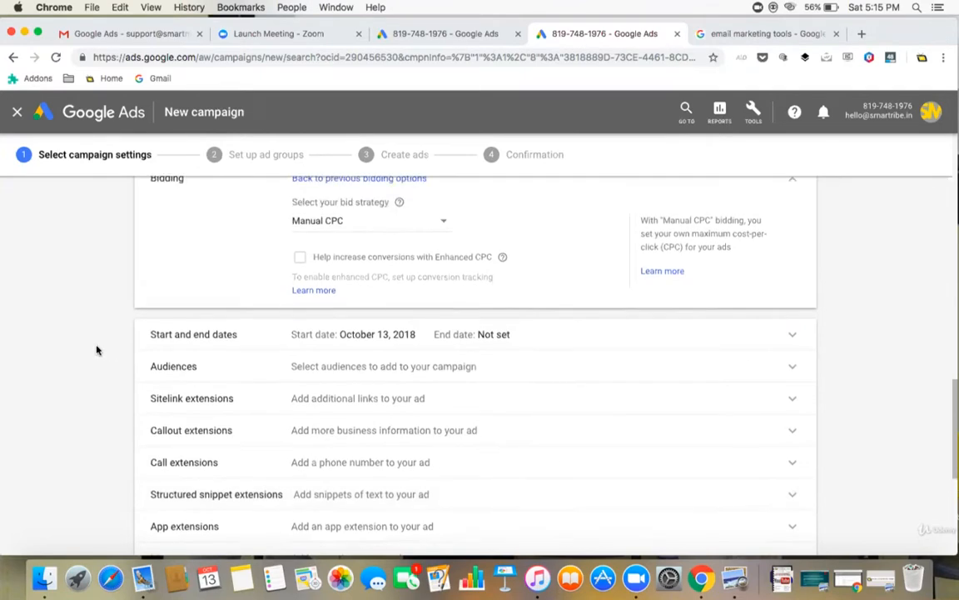
pyautogui.scroll(4, 97, 350)
pyautogui.scroll(5, 96, 350)
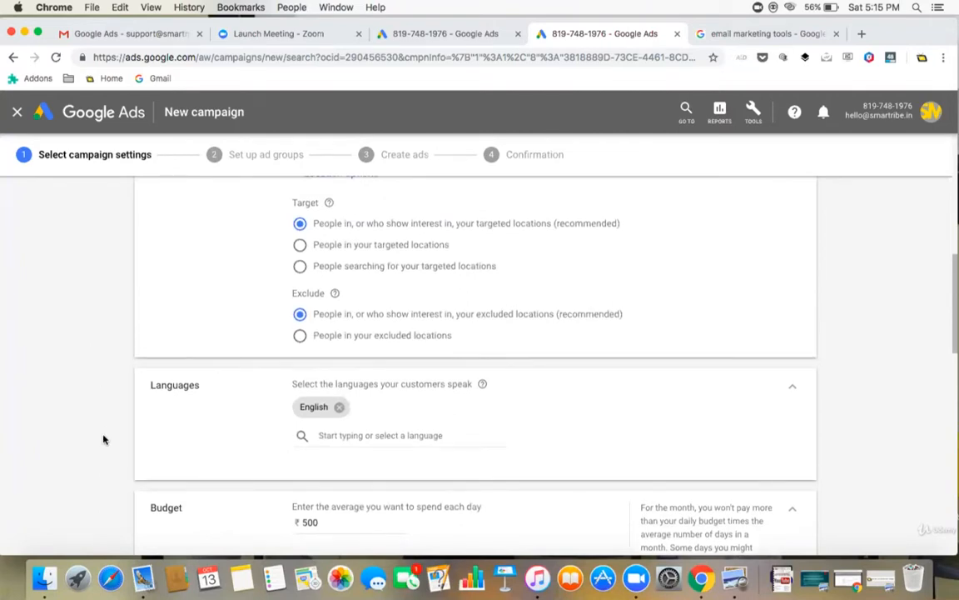
pyautogui.scroll(-5, 103, 439)
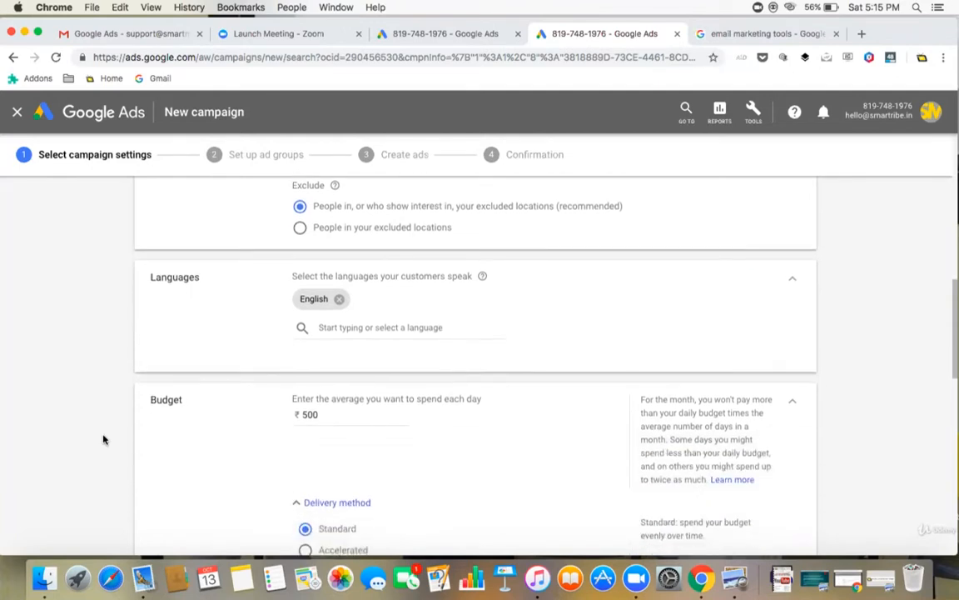
pyautogui.scroll(-2, 103, 439)
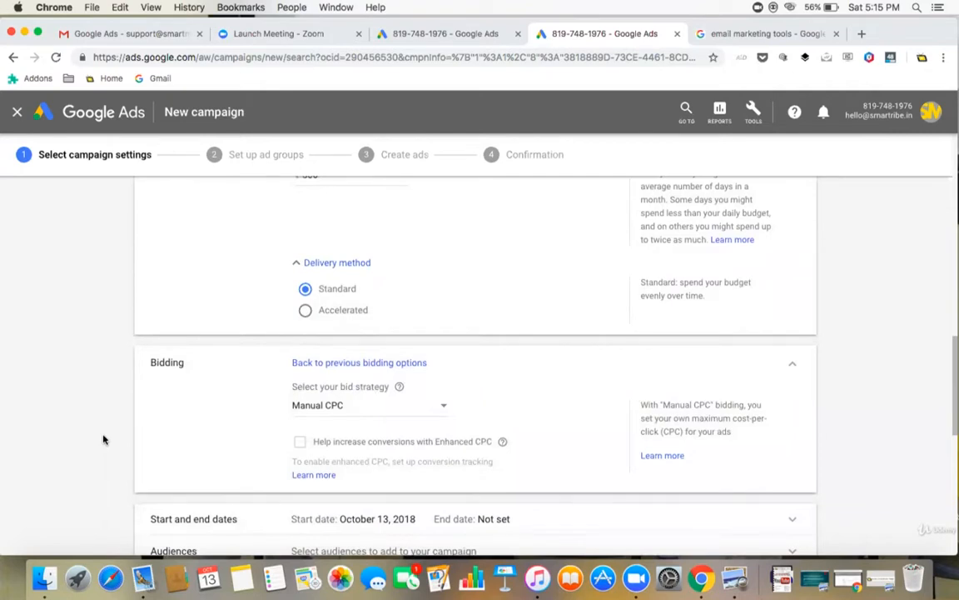
pyautogui.scroll(-4, 103, 439)
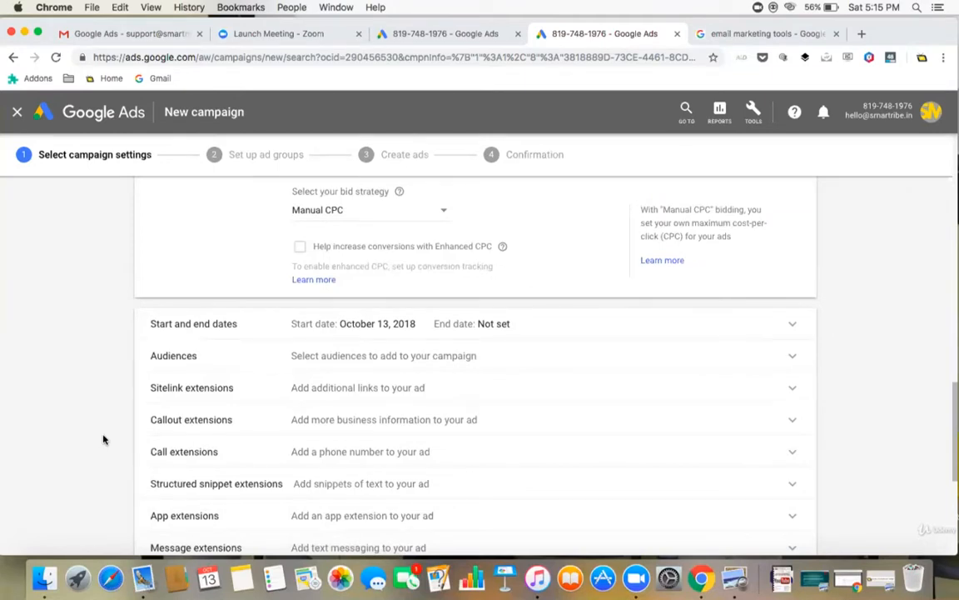
pyautogui.scroll(3, 103, 439)
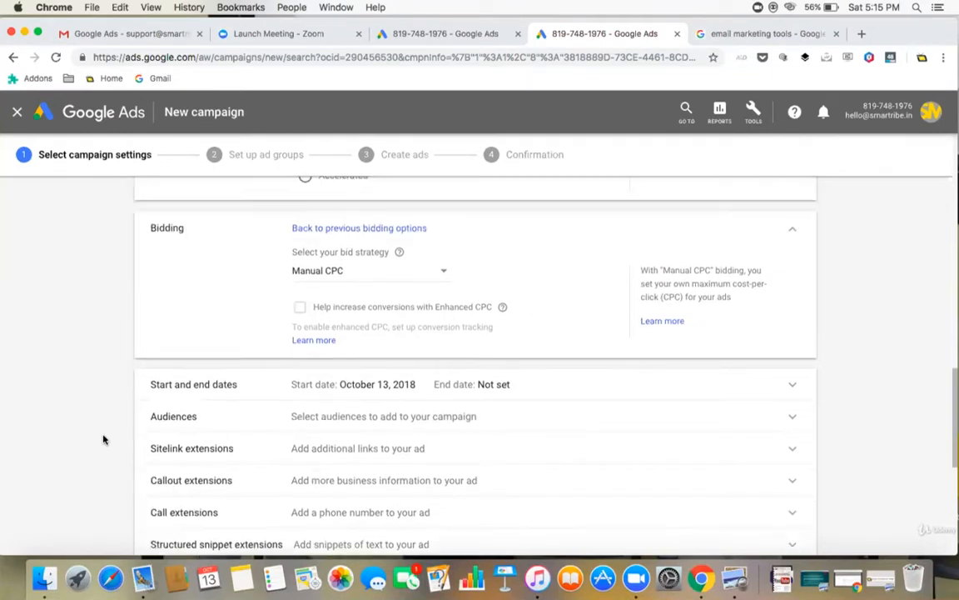
pyautogui.scroll(4, 104, 439)
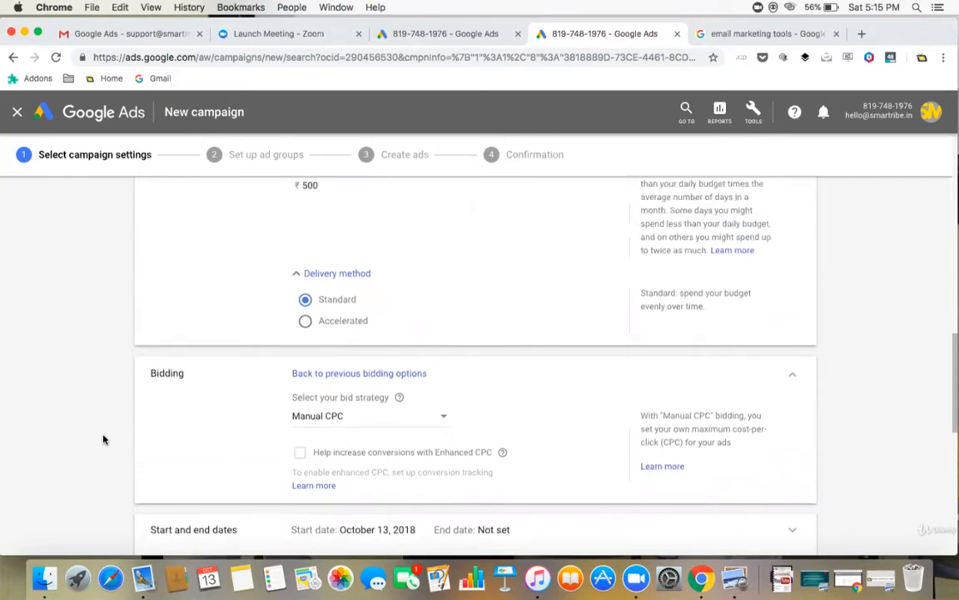
pyautogui.scroll(-6, 112, 443)
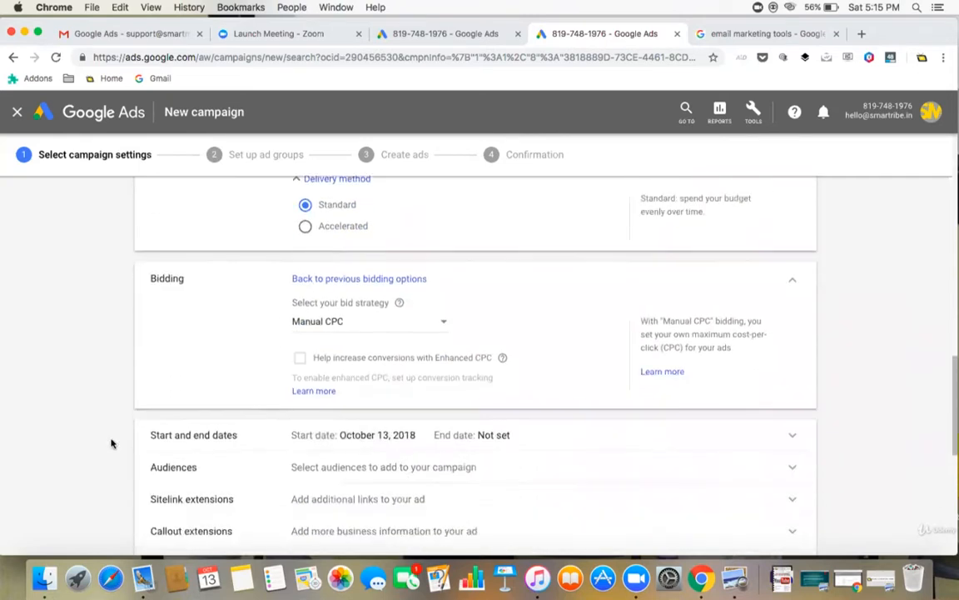
pyautogui.scroll(-2, 111, 443)
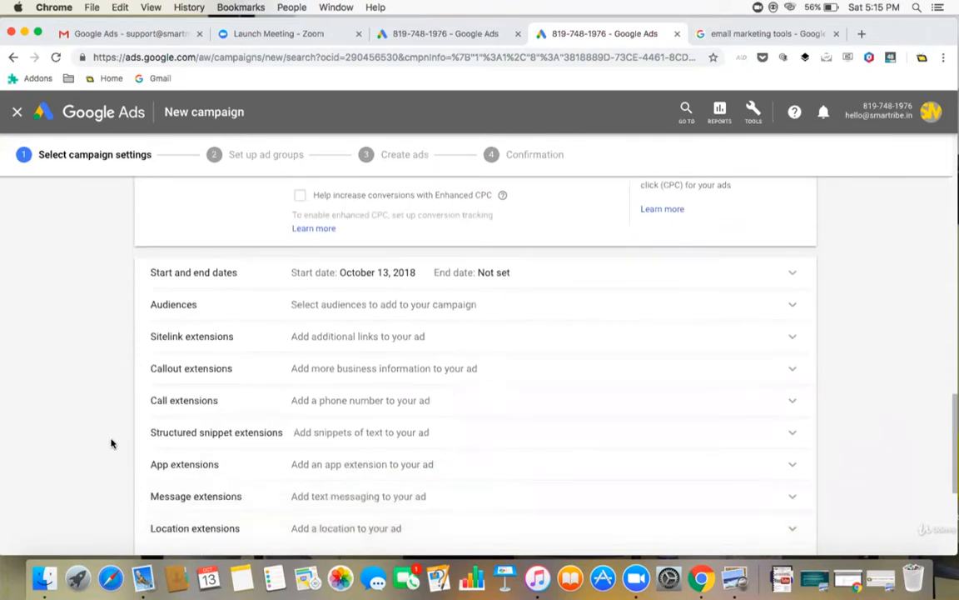
# Expand the Audiences and the Start and end dates sections, check the start date calendar, and set the end date to None
pyautogui.click(371, 306)
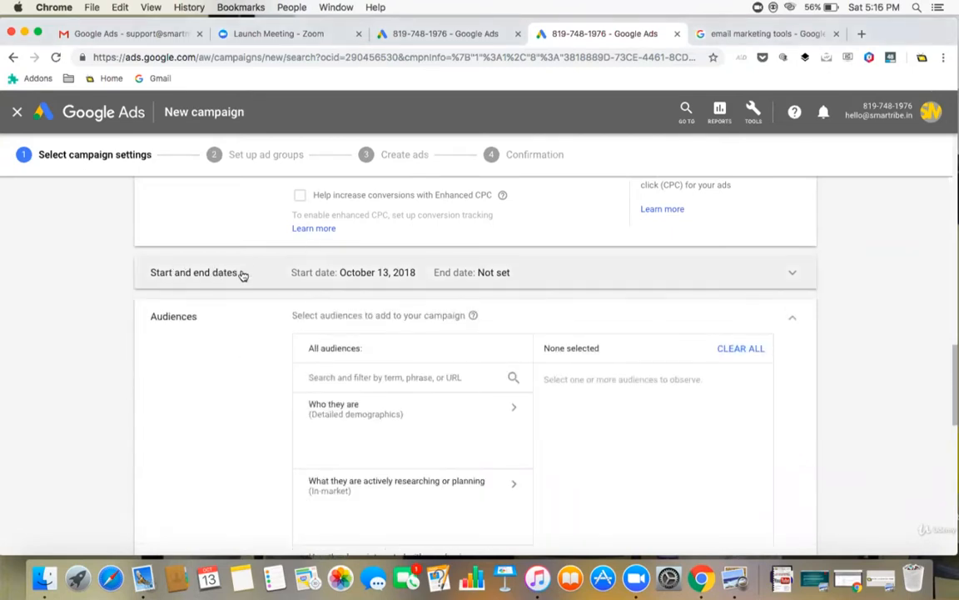
pyautogui.click(371, 269)
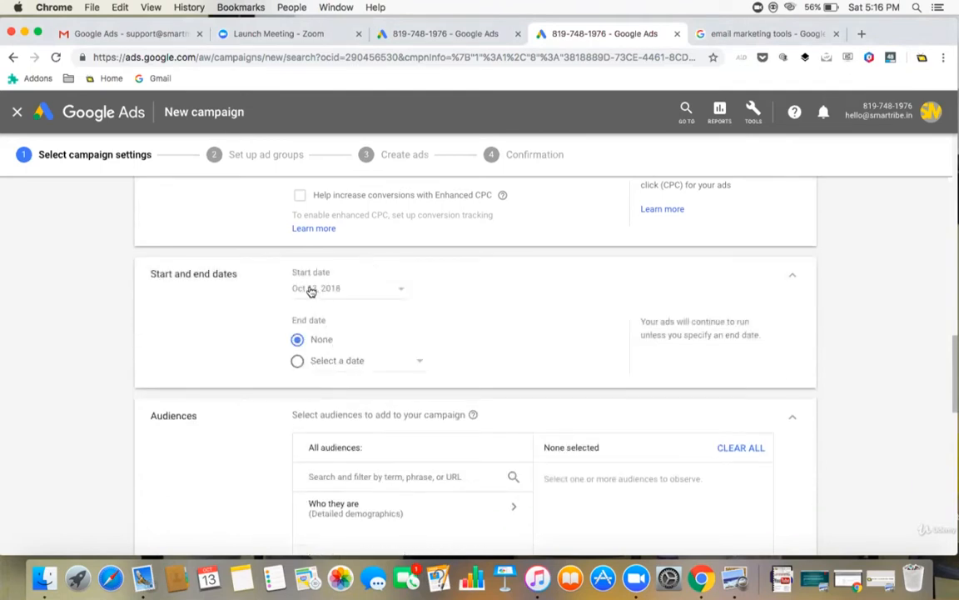
pyautogui.click(402, 291)
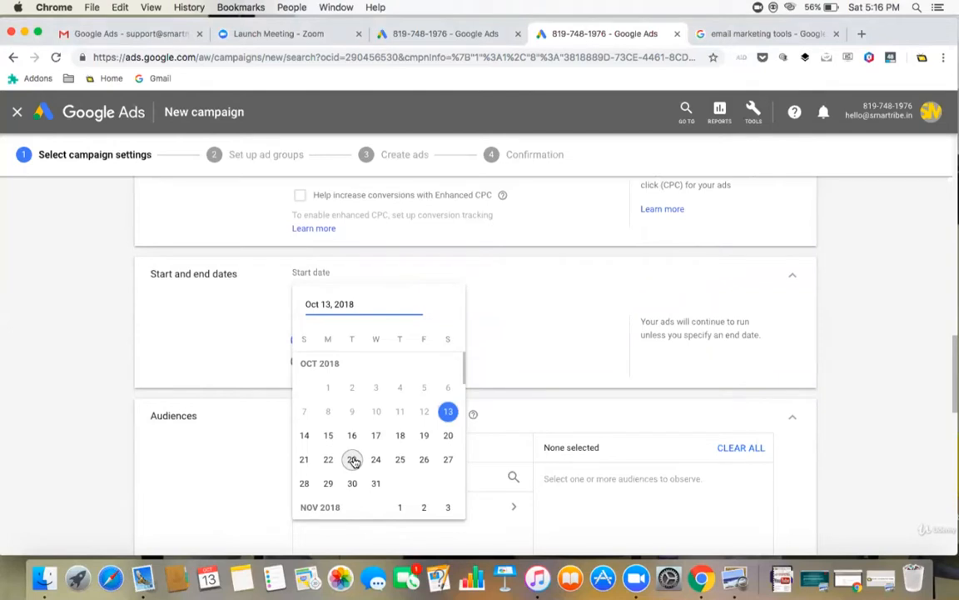
pyautogui.click(489, 352)
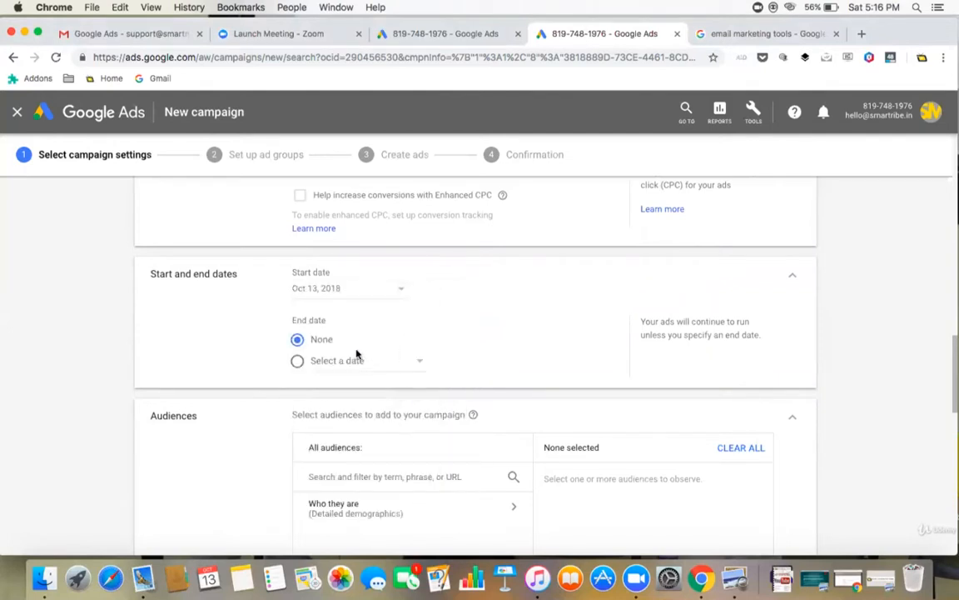
pyautogui.click(297, 362)
pyautogui.click(297, 340)
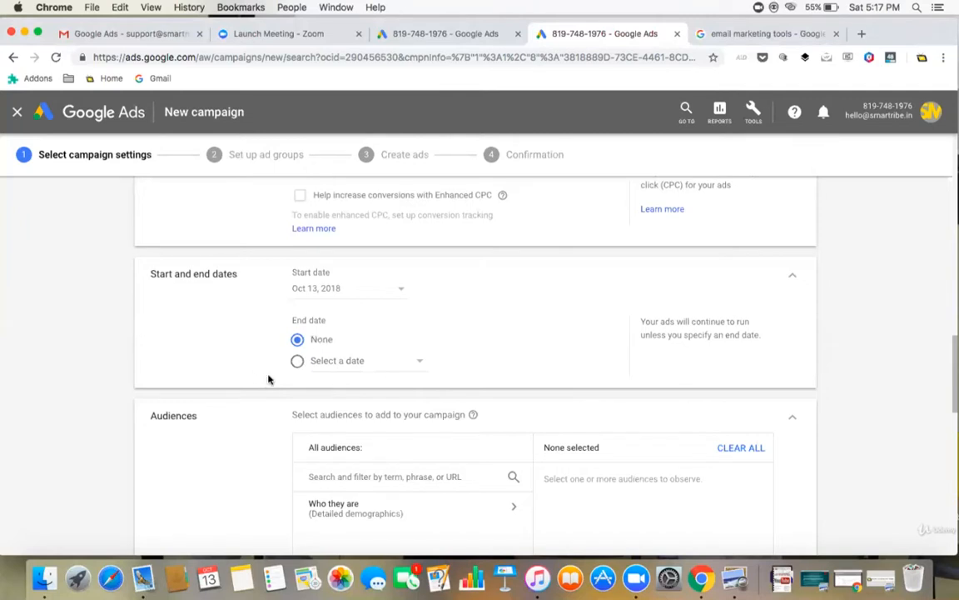
# Examine the Marital Status and Education options under the detailed demographics audiences, and return to the list of all audiences
pyautogui.scroll(-3, 268, 380)
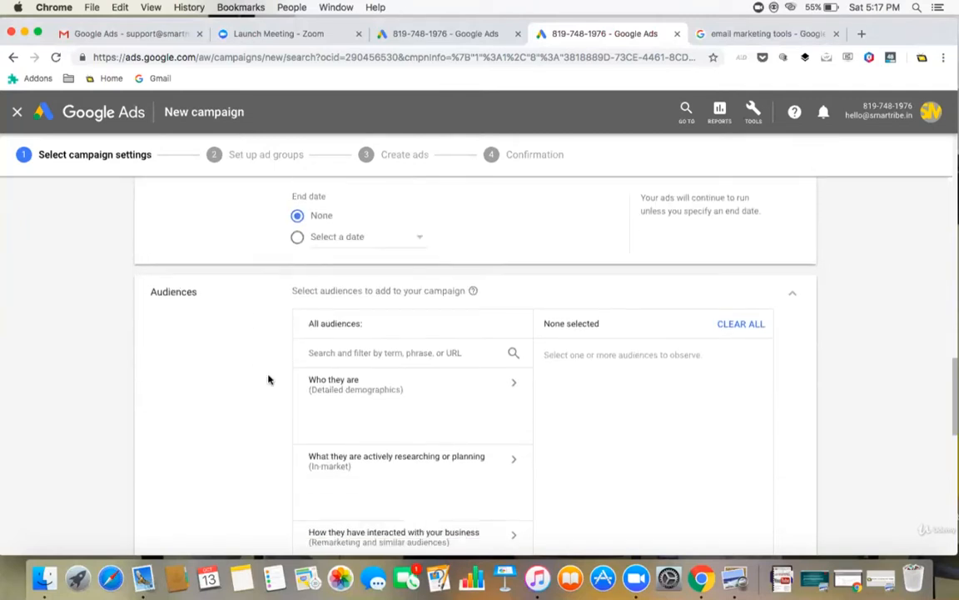
pyautogui.scroll(-1, 268, 379)
pyautogui.scroll(-2, 269, 380)
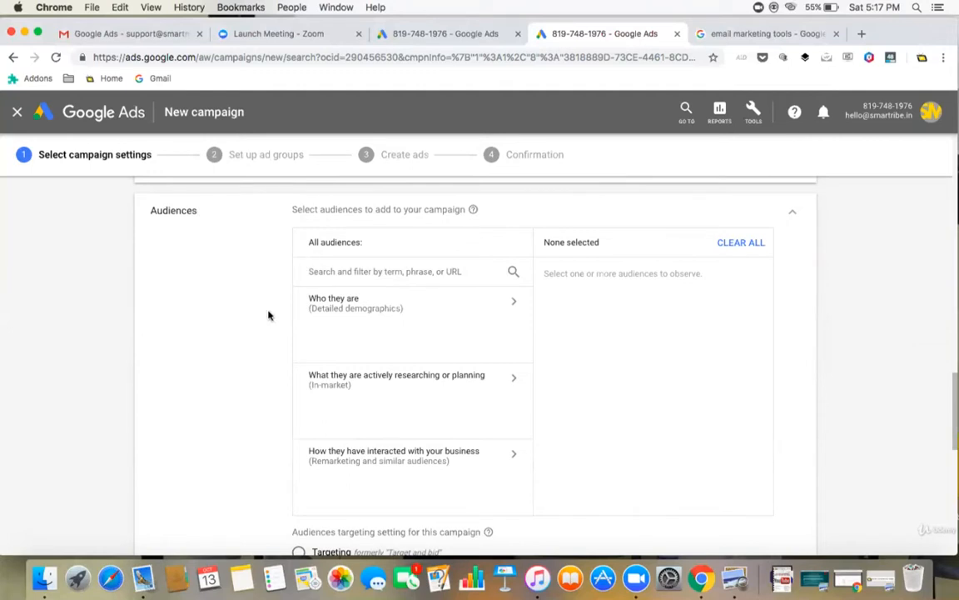
pyautogui.click(398, 331)
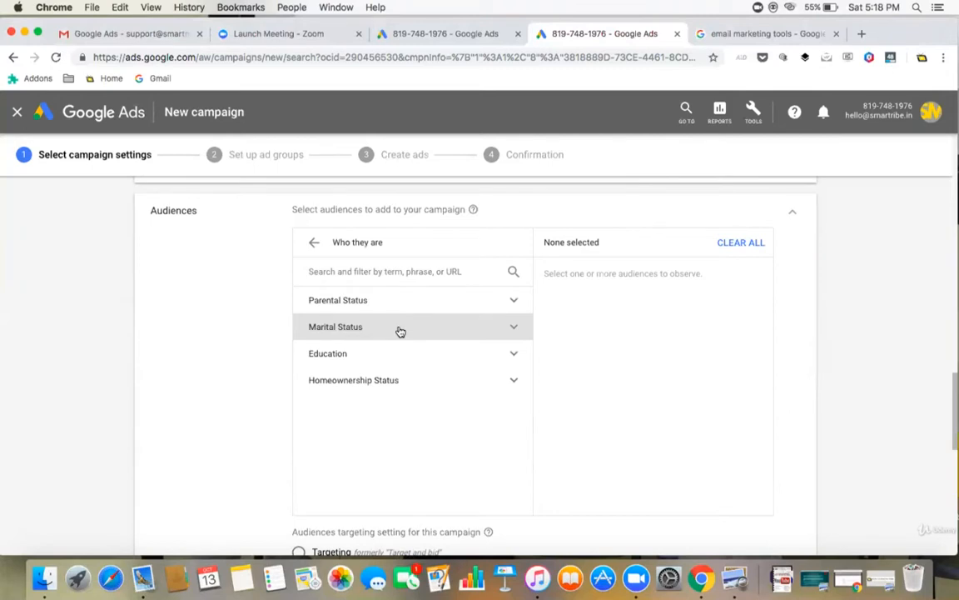
pyautogui.click(388, 326)
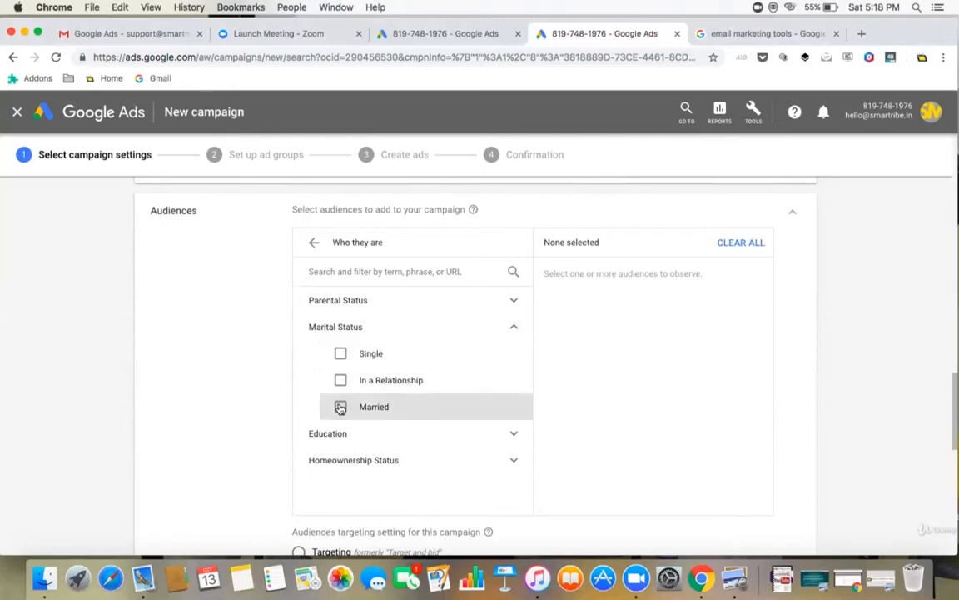
pyautogui.click(367, 430)
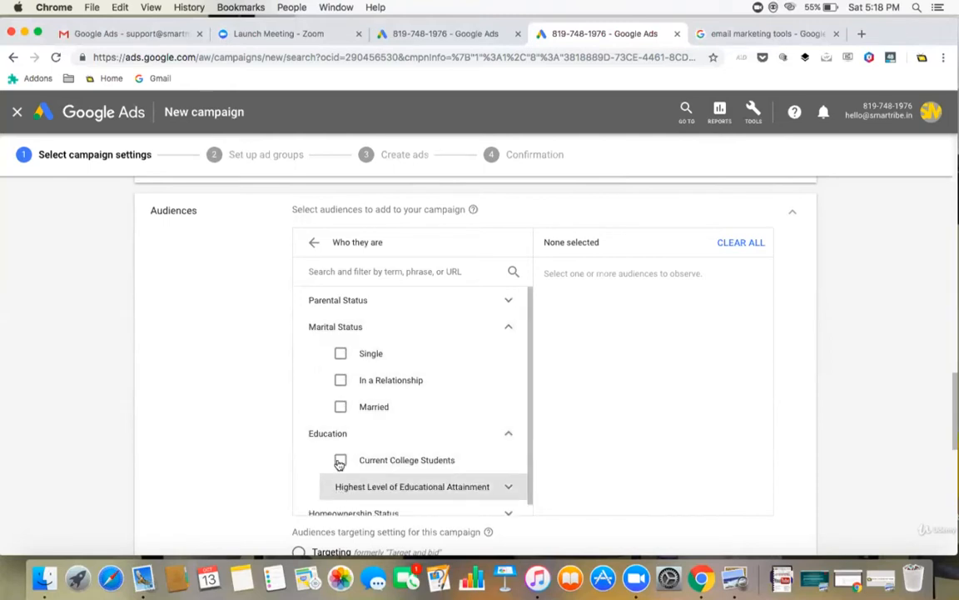
pyautogui.click(411, 325)
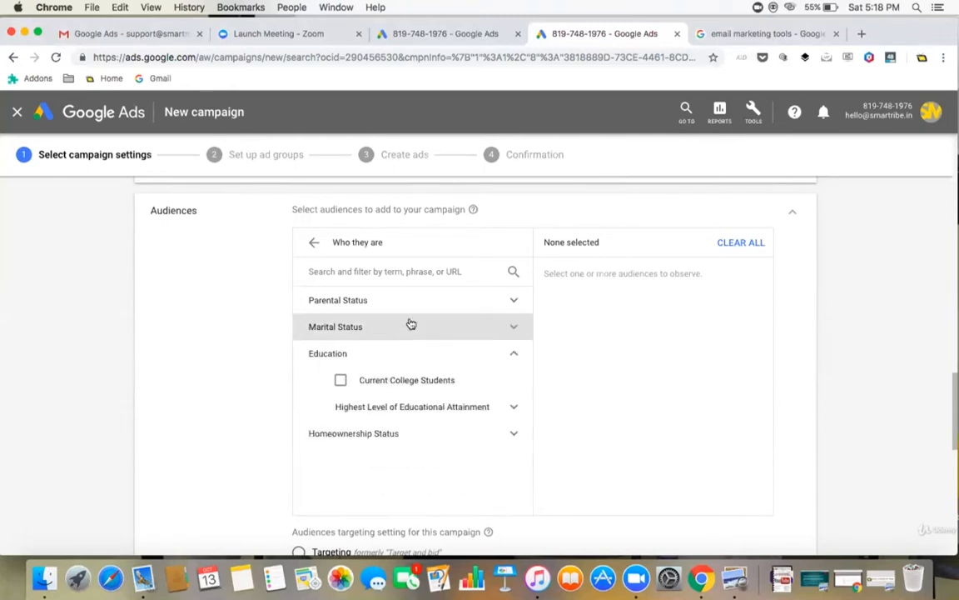
pyautogui.click(411, 325)
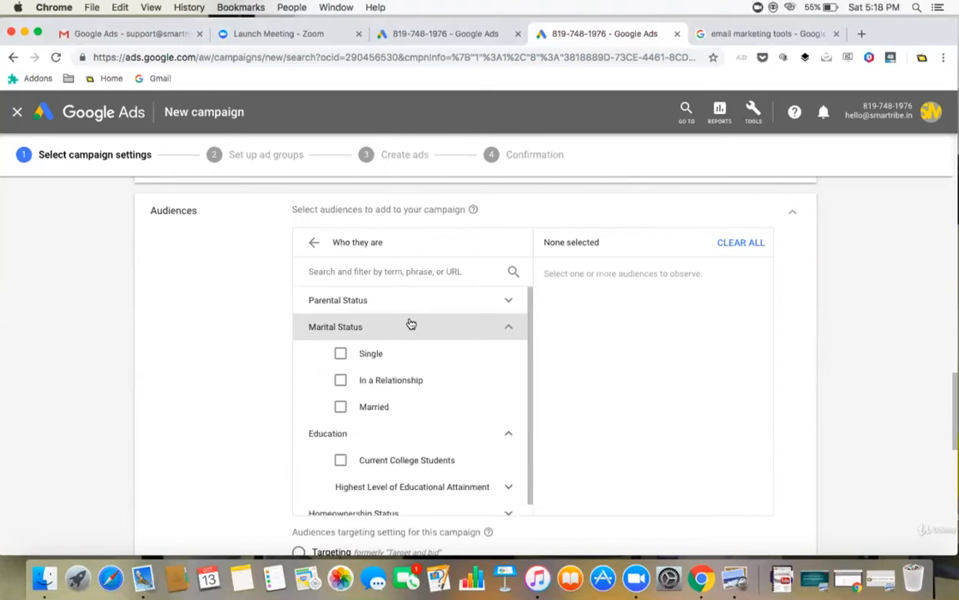
pyautogui.click(490, 323)
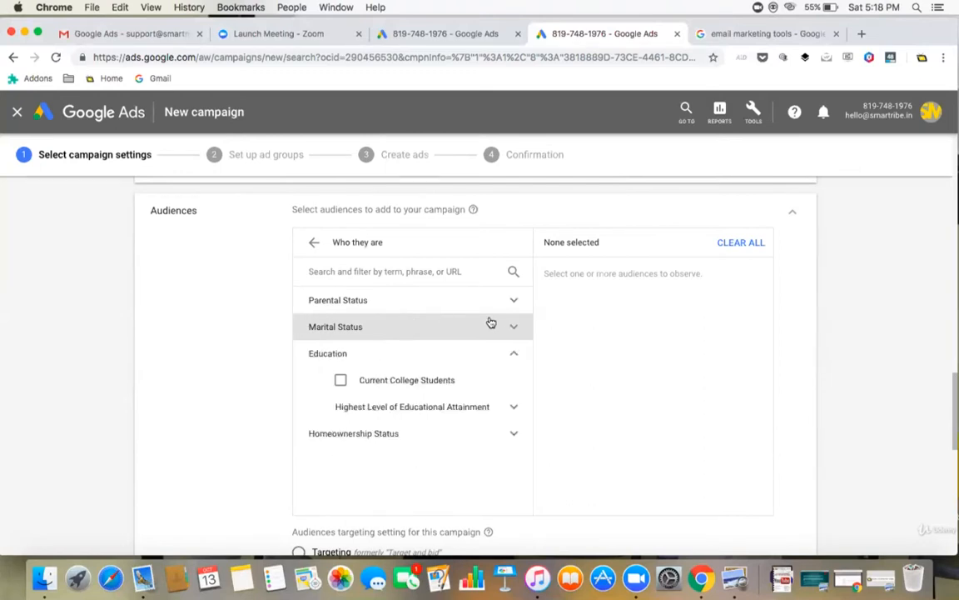
pyautogui.click(314, 242)
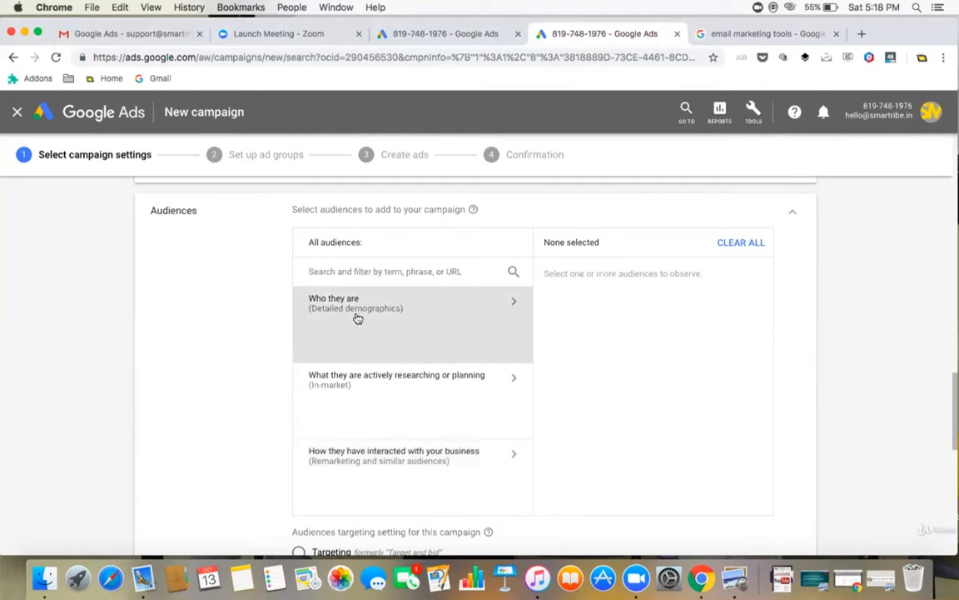
# Search the campaign audiences for "email marketing"
pyautogui.click(348, 272)
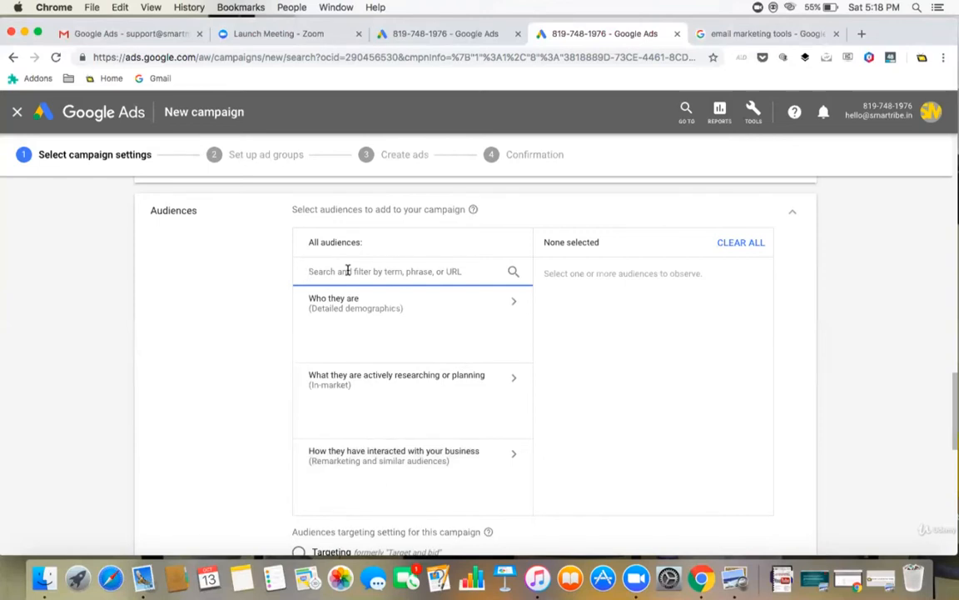
pyautogui.write('email m')
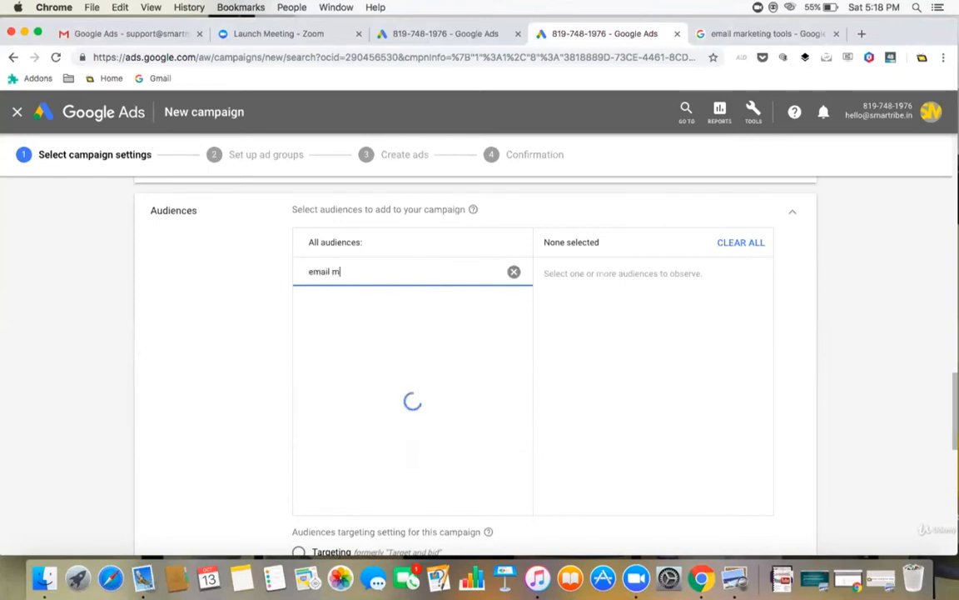
pyautogui.write('arkeitn')
pyautogui.press('BackSpace')
pyautogui.press('BackSpace')
pyautogui.press('BackSpace')
pyautogui.write('ting')
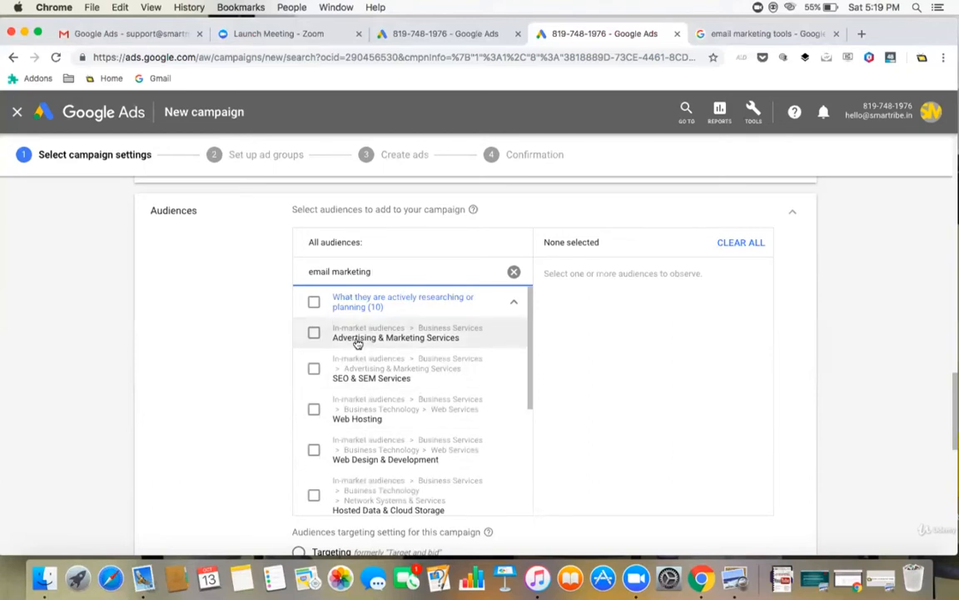
# Add the in-market audiences Advertising & Marketing Services, SEO & SEM Services and CRM Solutions to the campaign
pyautogui.click(314, 332)
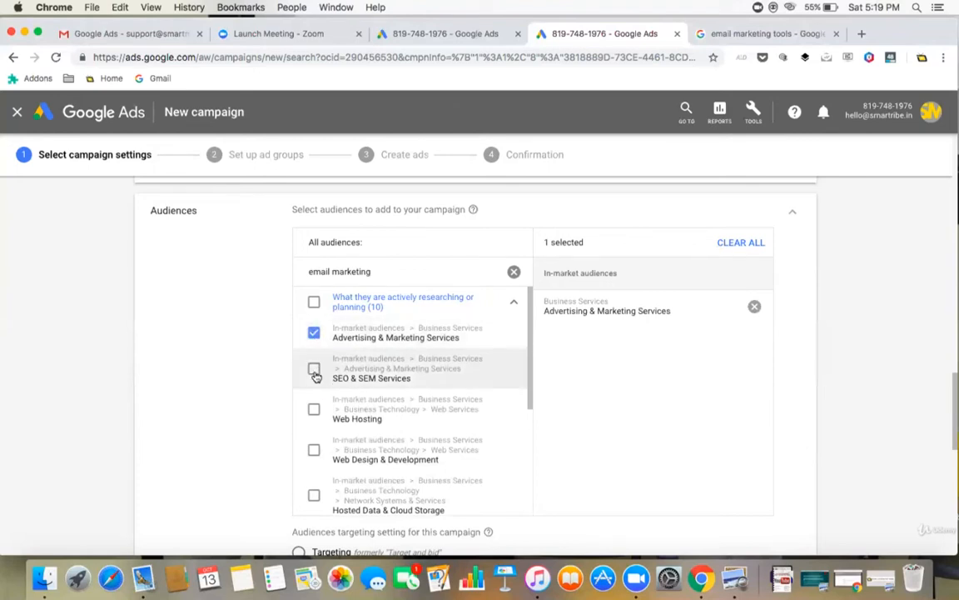
pyautogui.click(314, 369)
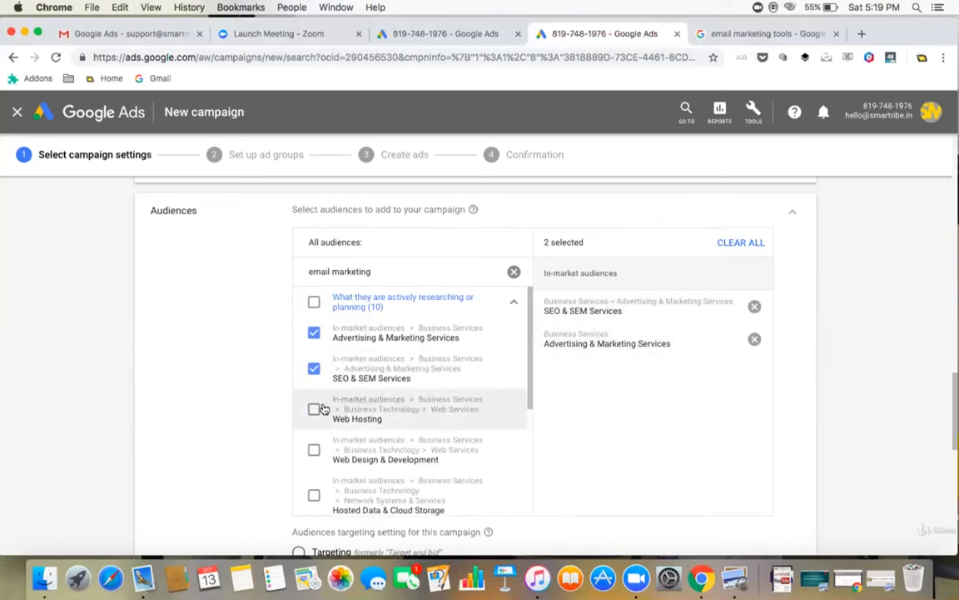
pyautogui.scroll(-2, 325, 415)
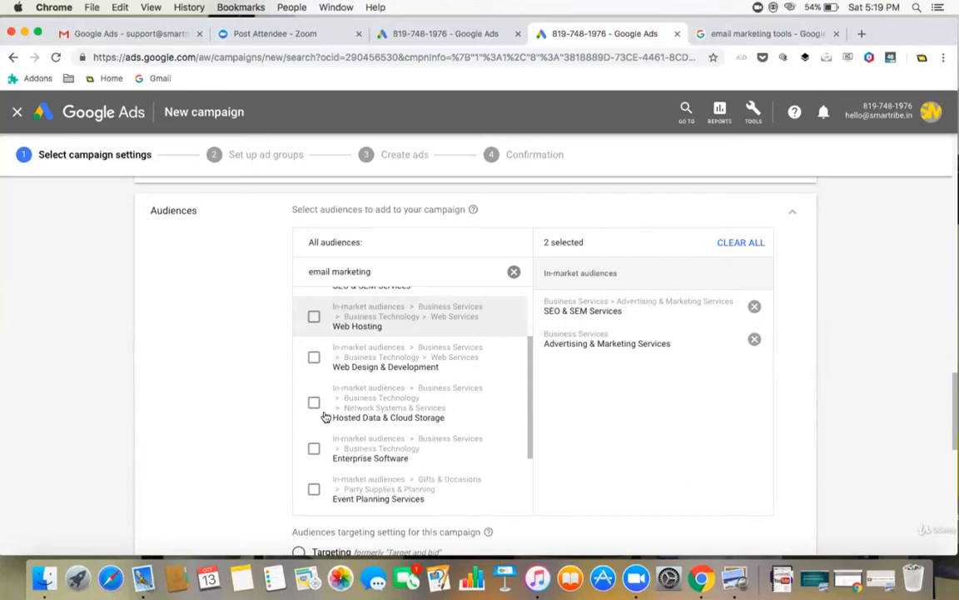
pyautogui.scroll(-2, 354, 419)
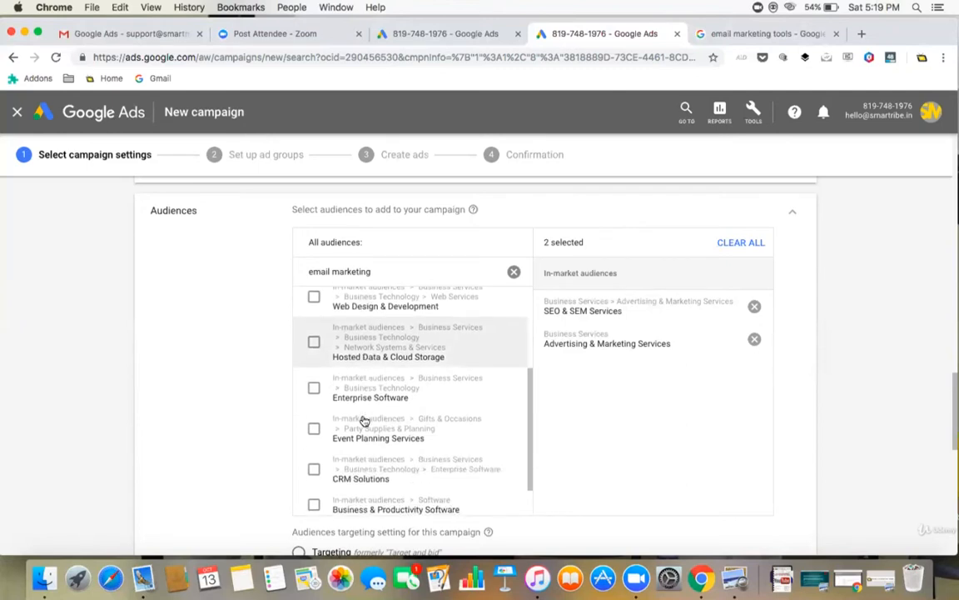
pyautogui.scroll(-1, 363, 420)
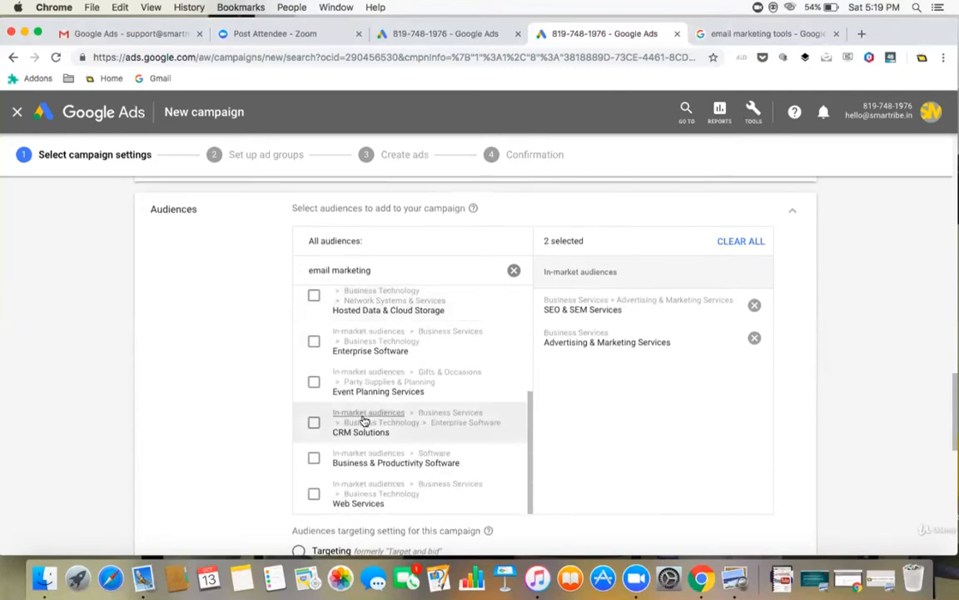
pyautogui.click(314, 422)
pyautogui.scroll(-1, 377, 423)
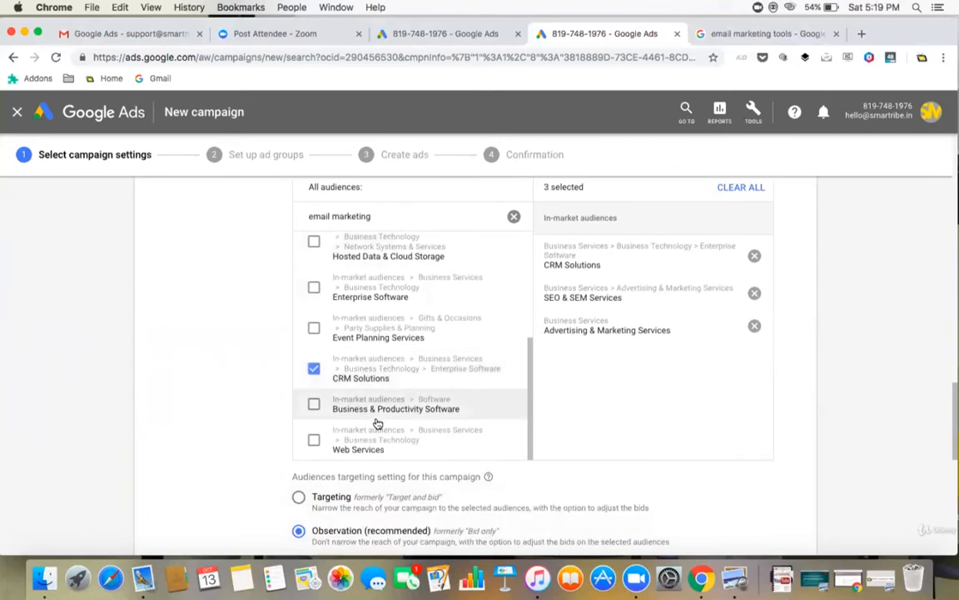
pyautogui.scroll(2, 254, 420)
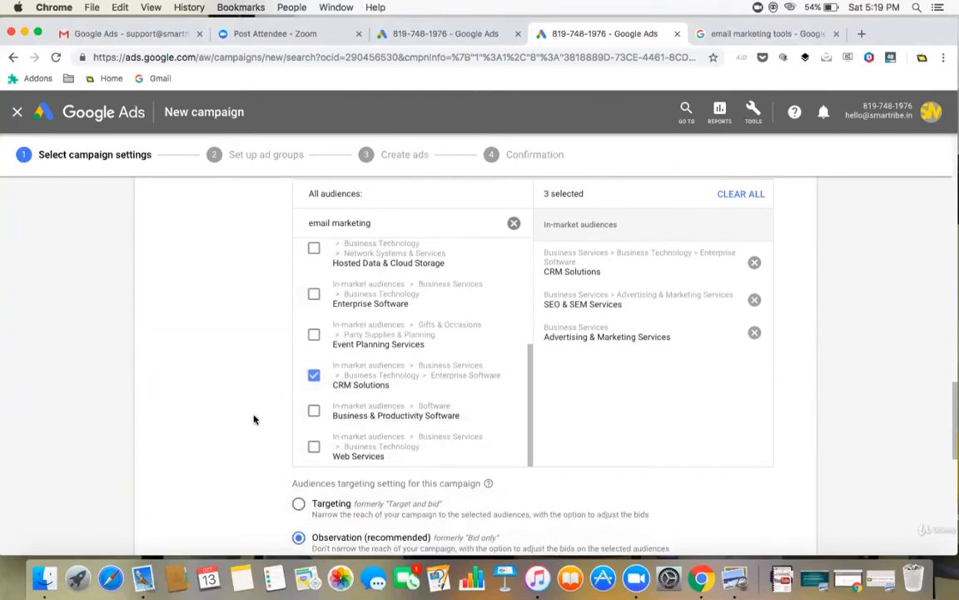
pyautogui.scroll(1, 254, 419)
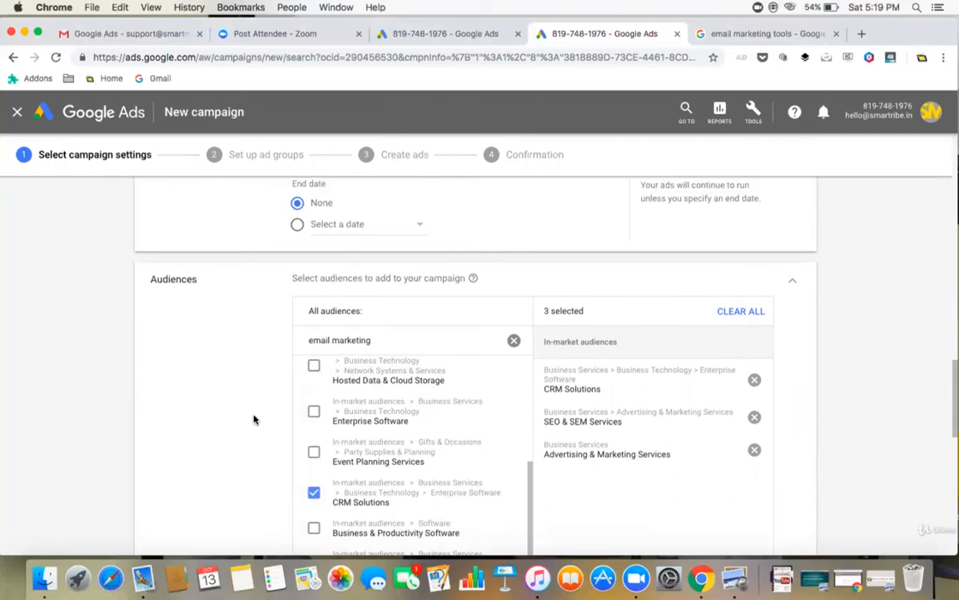
pyautogui.scroll(-5, 254, 420)
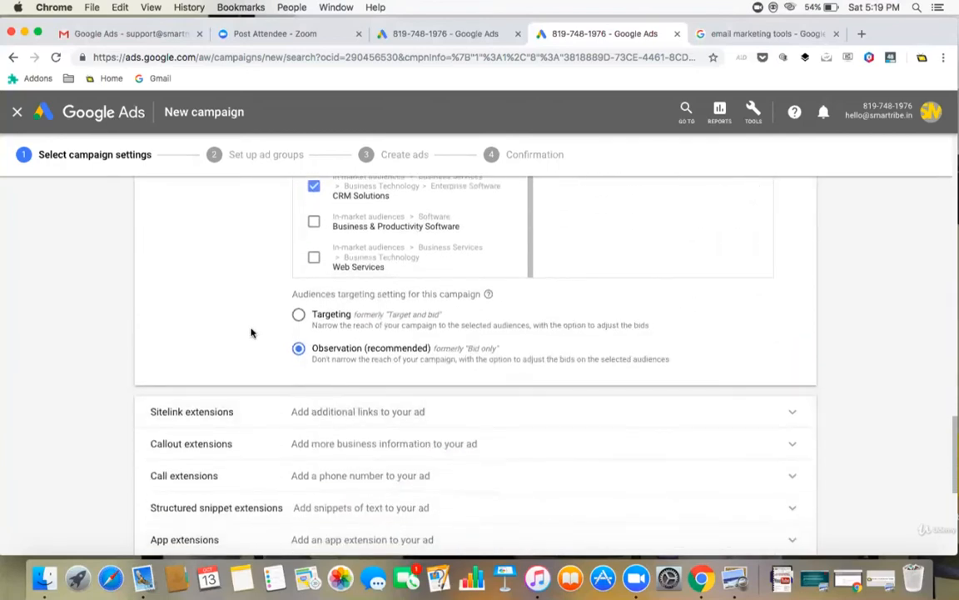
# Switch the audiences targeting setting to Targeting and back to Observation, and clear the audience search for "email marketing"
pyautogui.click(298, 315)
pyautogui.click(298, 348)
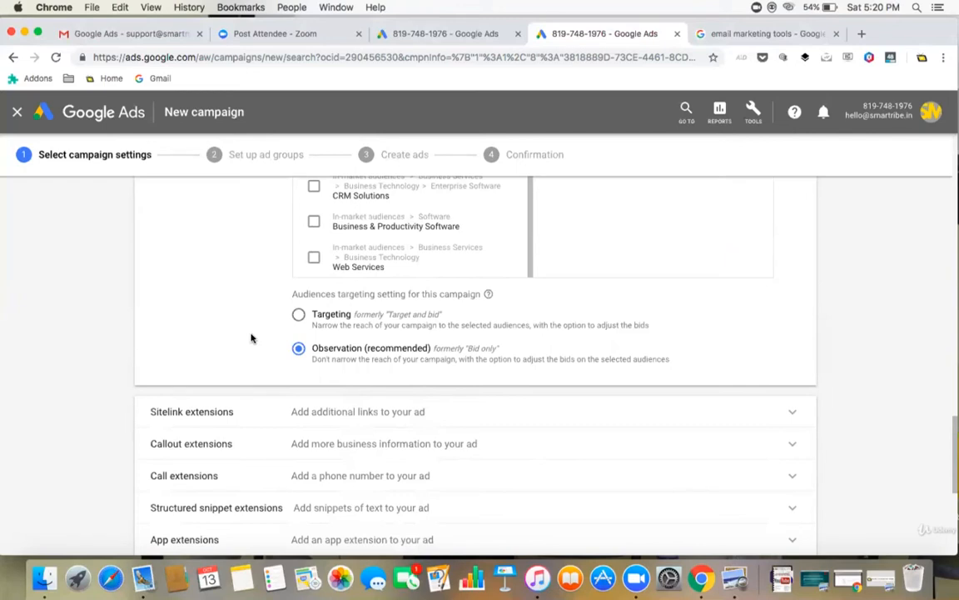
pyautogui.scroll(5, 258, 338)
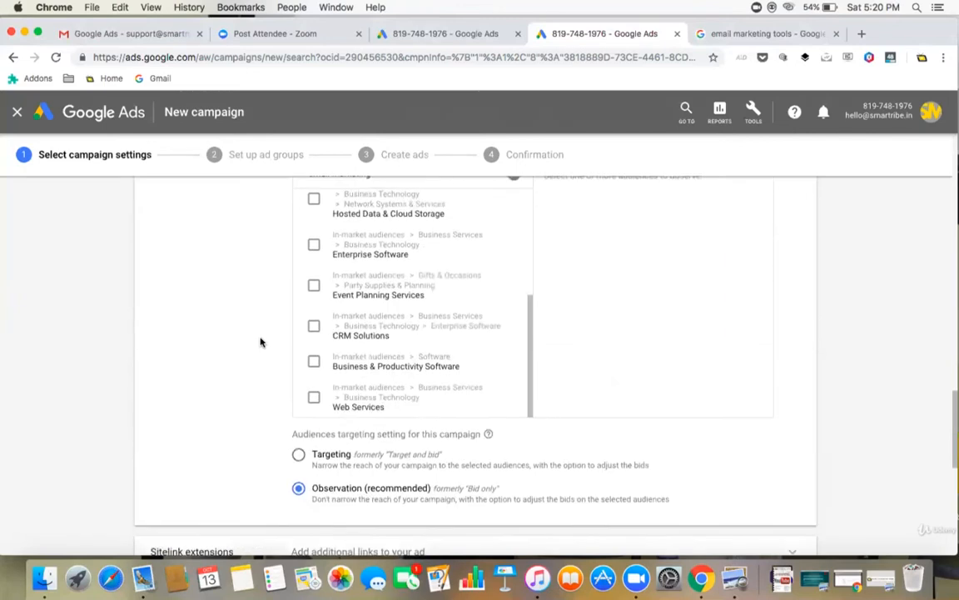
pyautogui.scroll(1, 260, 341)
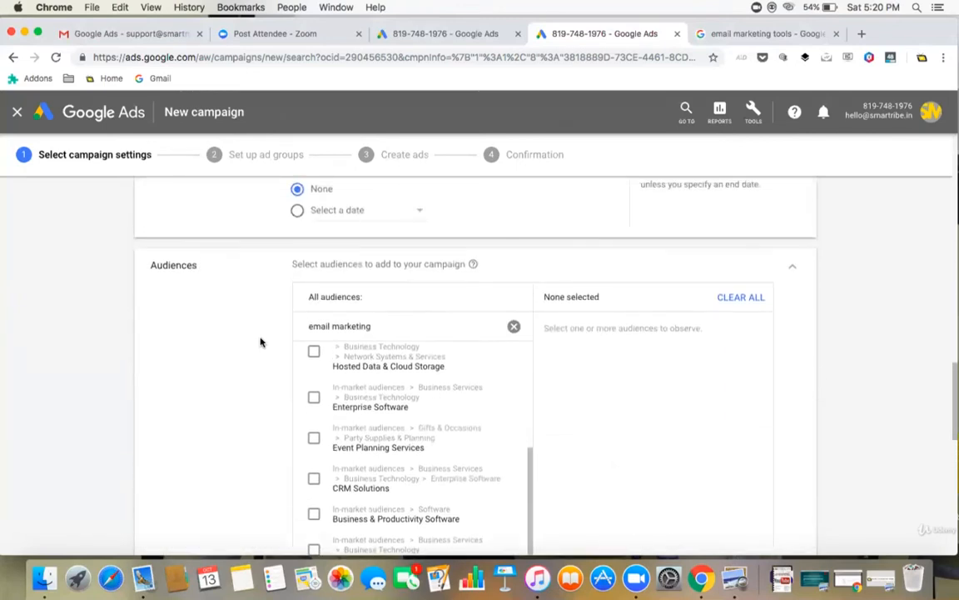
pyautogui.click(374, 325)
pyautogui.click(513, 326)
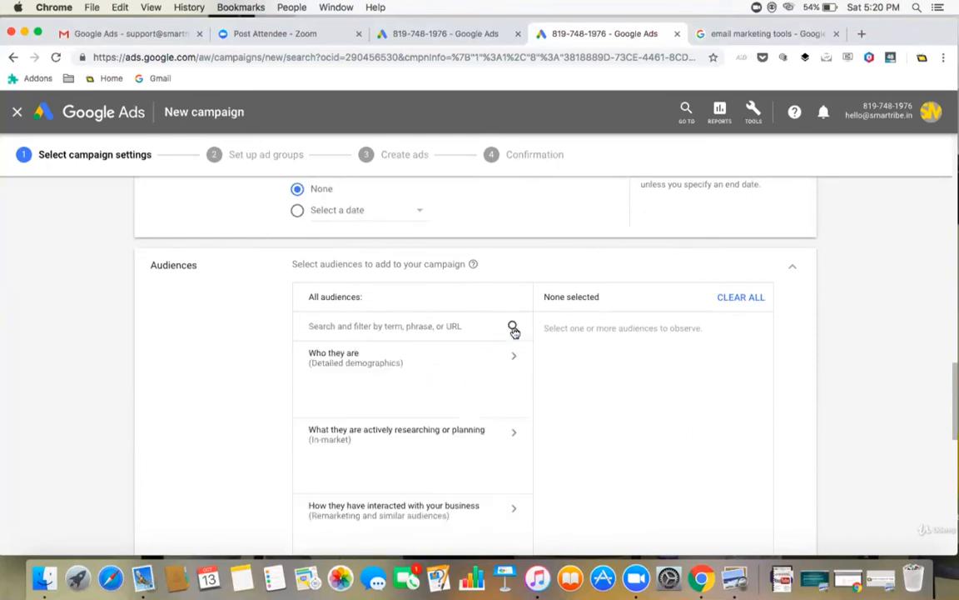
pyautogui.click(329, 326)
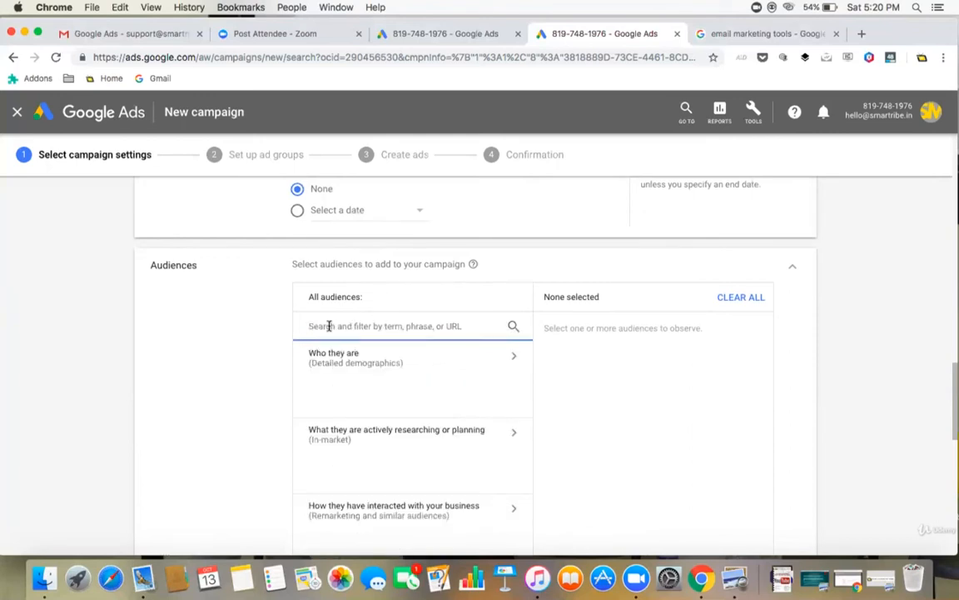
pyautogui.write('what is')
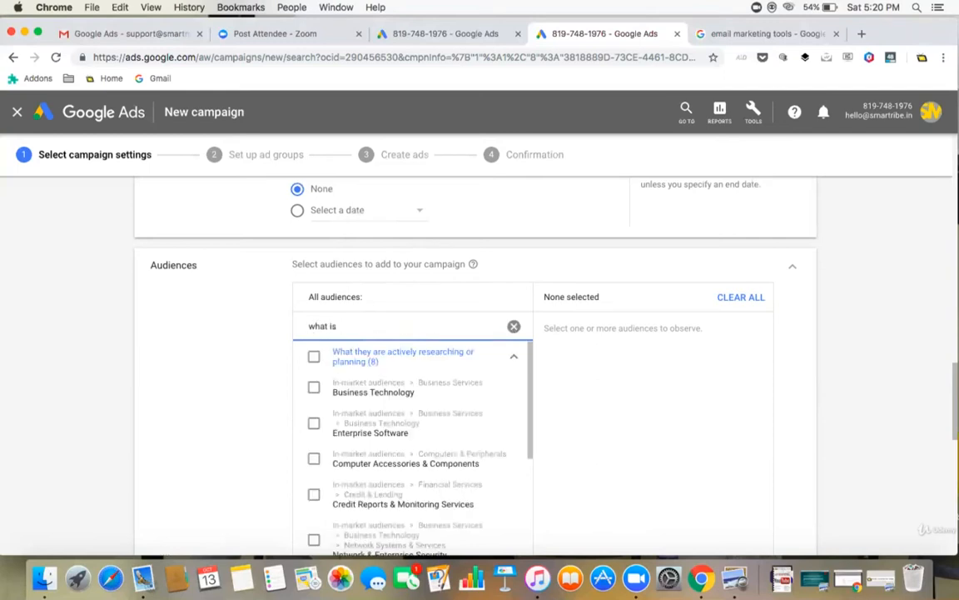
pyautogui.press('BackSpace')
pyautogui.press('BackSpace')
pyautogui.press('BackSpace')
pyautogui.press('BackSpace')
pyautogui.press('BackSpace')
pyautogui.press('BackSpace')
pyautogui.press('BackSpace')
# Search the campaign audiences for "how email marketing works ?" and review the suggested in-market audiences
pyautogui.write('how ')
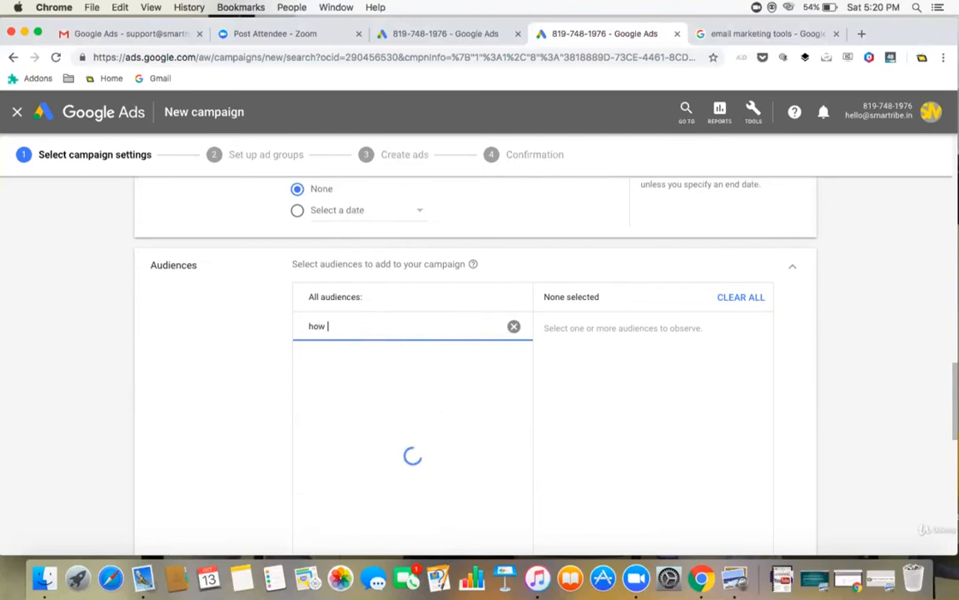
pyautogui.write('email marketing works')
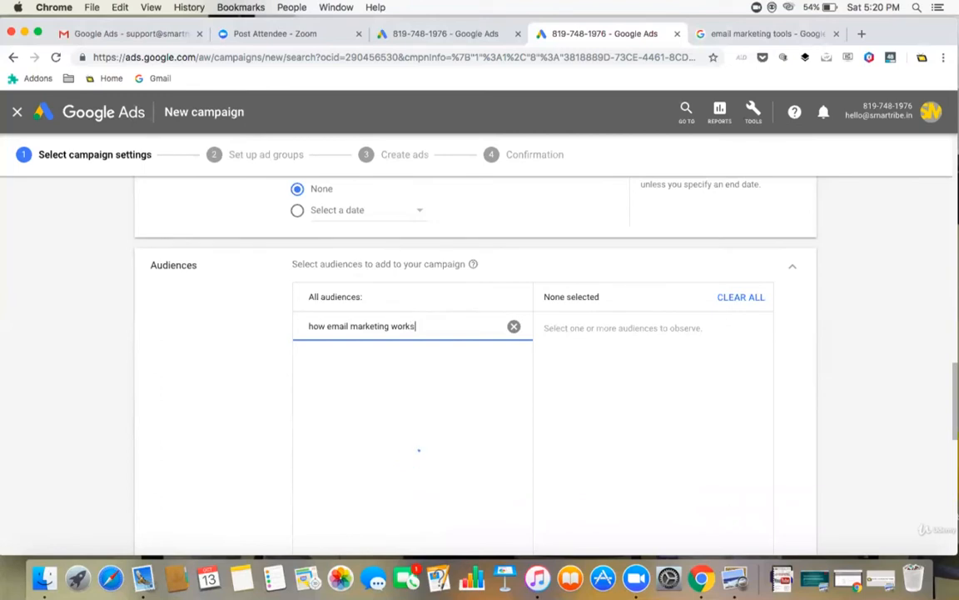
pyautogui.write(' /')
pyautogui.press('BackSpace')
pyautogui.write('?')
pyautogui.scroll(-5, 370, 452)
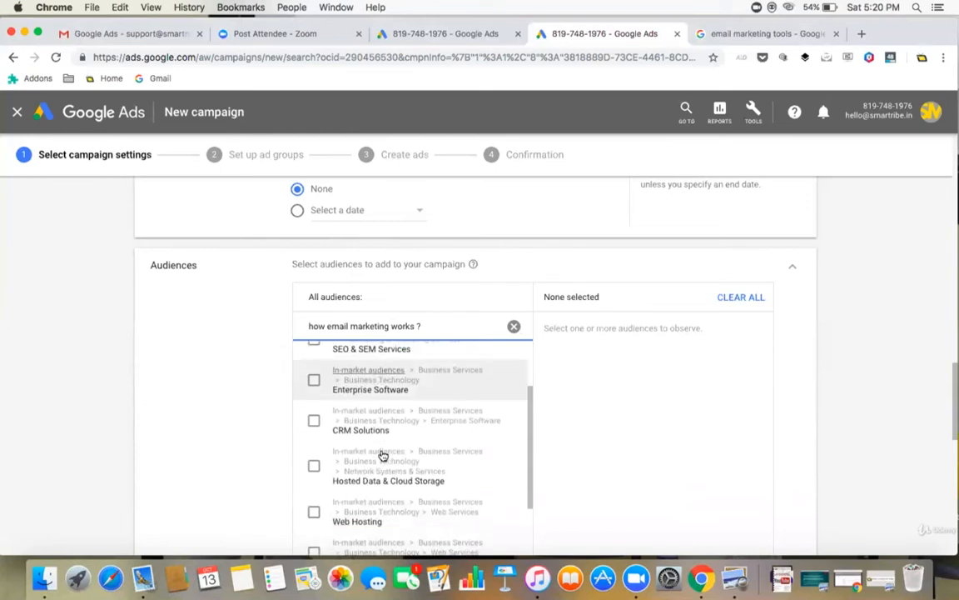
pyautogui.scroll(-4, 382, 455)
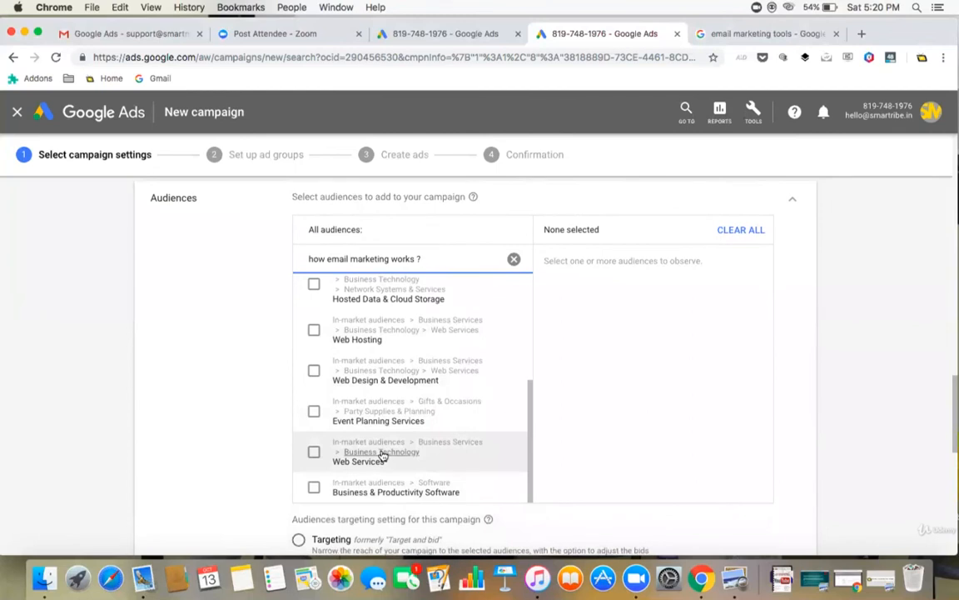
pyautogui.scroll(2, 263, 409)
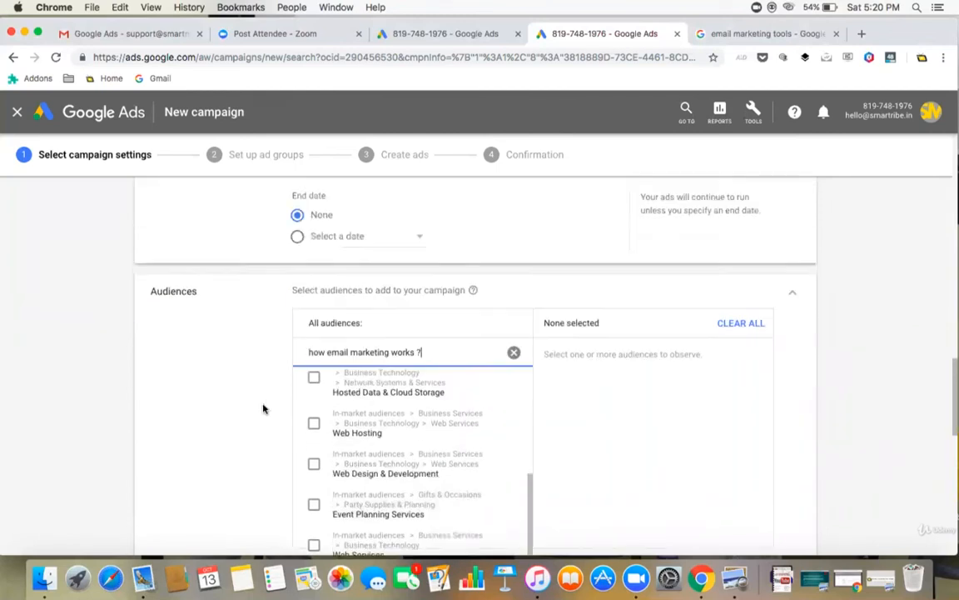
pyautogui.scroll(4, 263, 408)
pyautogui.scroll(-5, 263, 408)
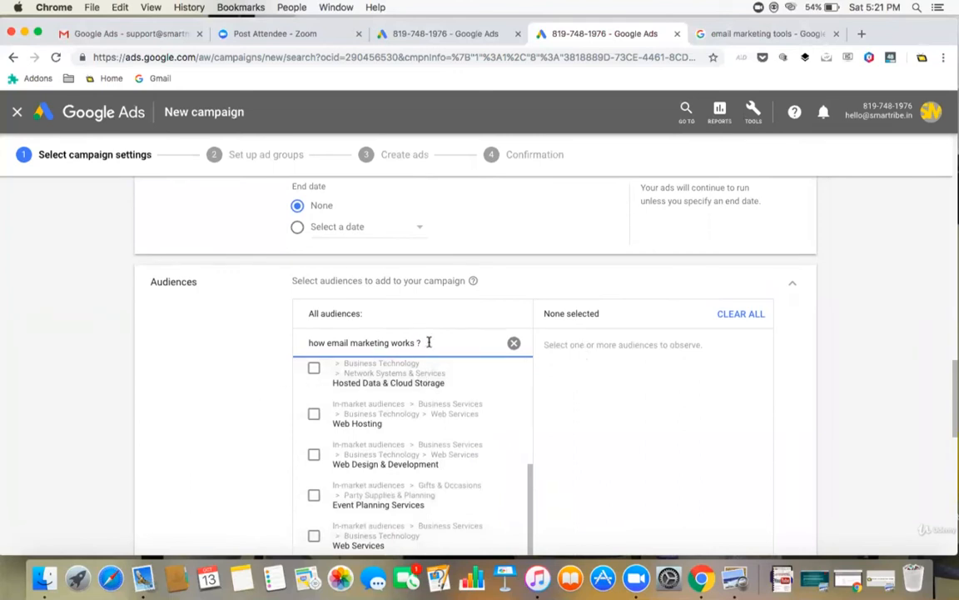
# Clear the "how email marketing works ?" phrase from the audience search
pyautogui.press('BackSpace')
pyautogui.press('BackSpace')
pyautogui.press('BackSpace')
pyautogui.press('BackSpace')
pyautogui.press('BackSpace')
pyautogui.press('BackSpace')
pyautogui.press('BackSpace')
pyautogui.press('BackSpace')
pyautogui.press('BackSpace')
pyautogui.press('BackSpace')
pyautogui.press('BackSpace')
pyautogui.press('BackSpace')
pyautogui.press('BackSpace')
pyautogui.press('BackSpace')
pyautogui.press('BackSpace')
pyautogui.press('BackSpace')
pyautogui.press('BackSpace')
pyautogui.press('BackSpace')
pyautogui.press('BackSpace')
pyautogui.press('BackSpace')
pyautogui.press('BackSpace')
pyautogui.press('BackSpace')
pyautogui.press('BackSpace')
pyautogui.press('BackSpace')
pyautogui.press('BackSpace')
pyautogui.press('BackSpace')
pyautogui.press('BackSpace')
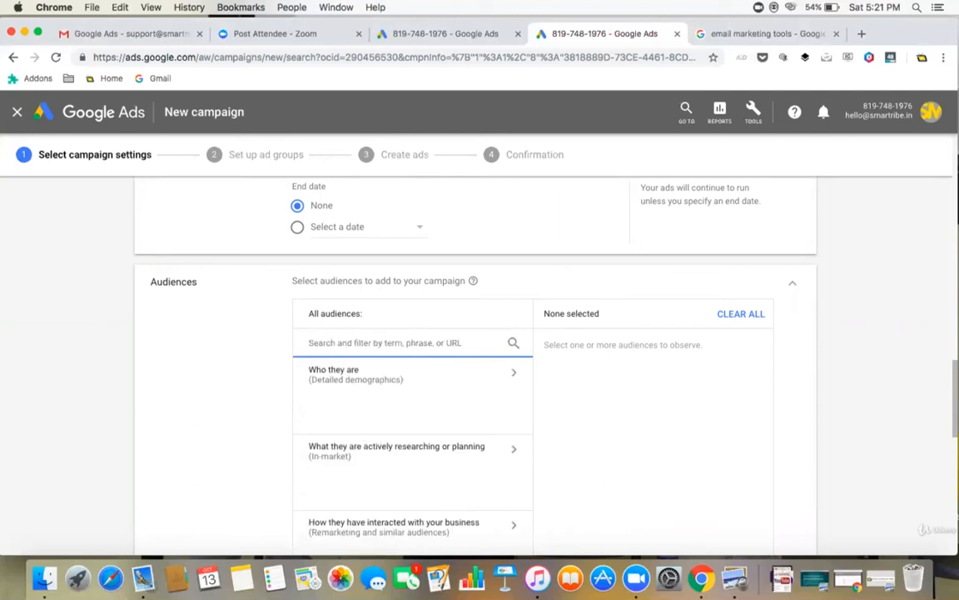
pyautogui.click(730, 33)
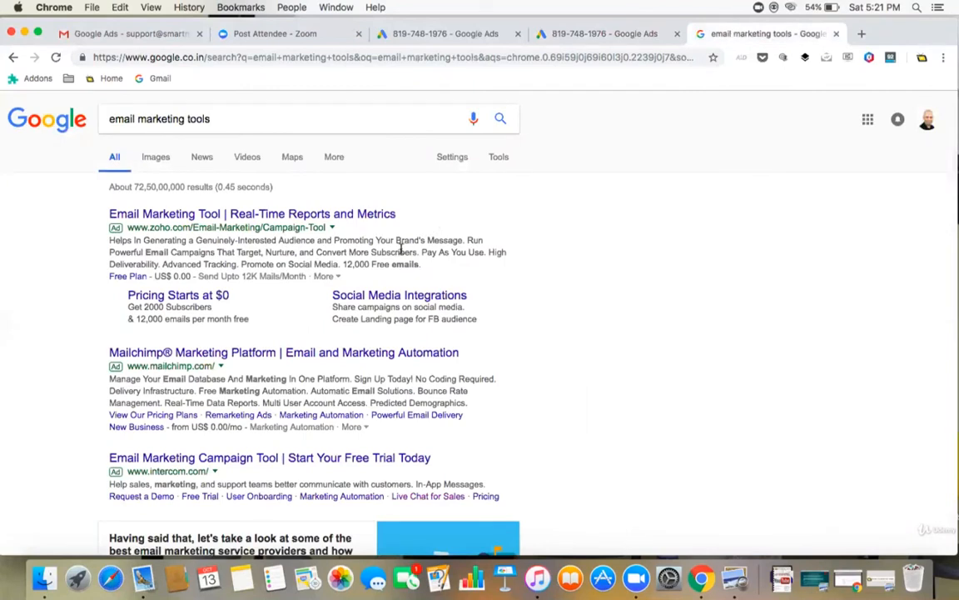
pyautogui.moveTo(215, 367); pyautogui.dragTo(130, 367)
pyautogui.press('super+c')
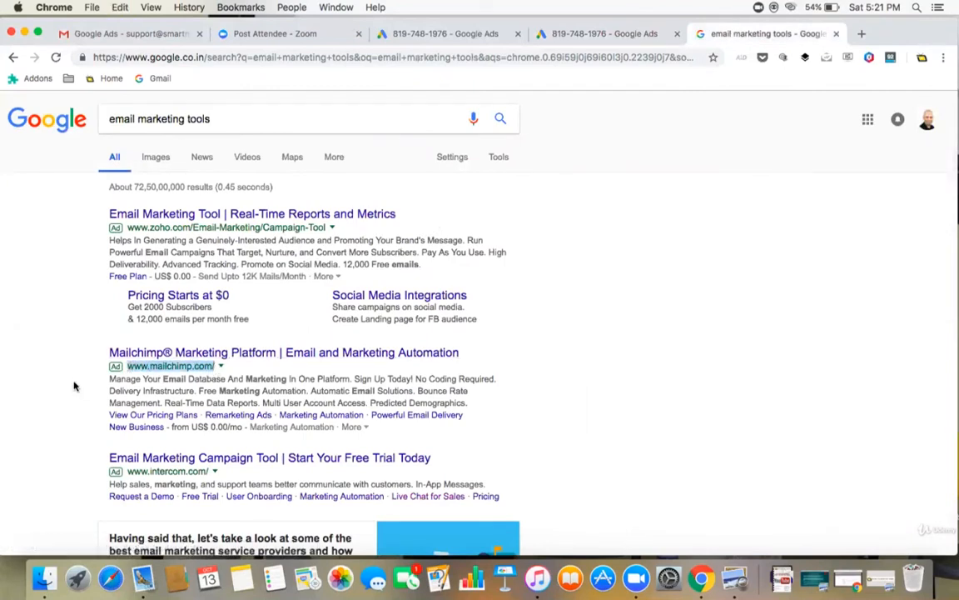
pyautogui.click(475, 35)
pyautogui.click(592, 35)
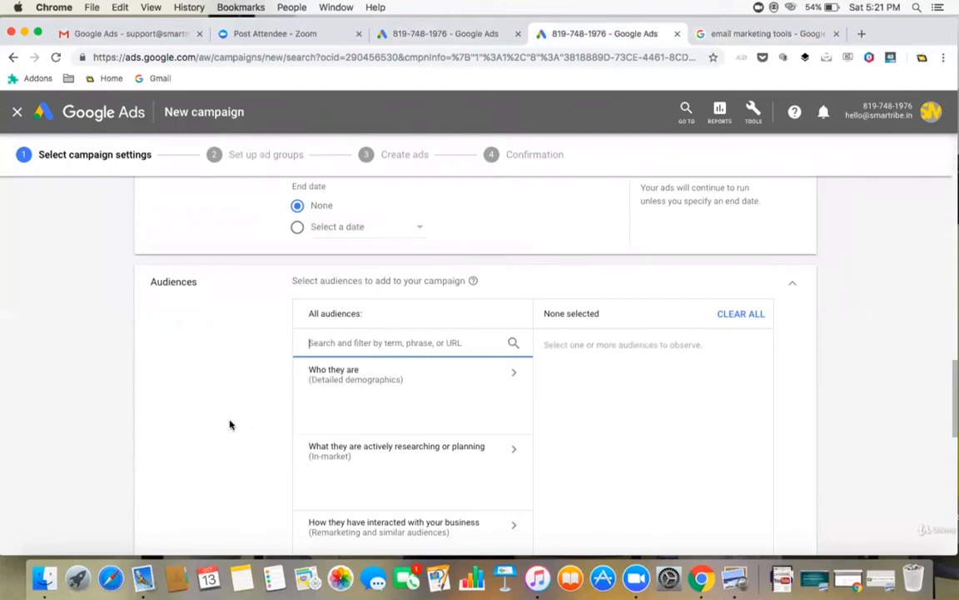
pyautogui.press('super+v')
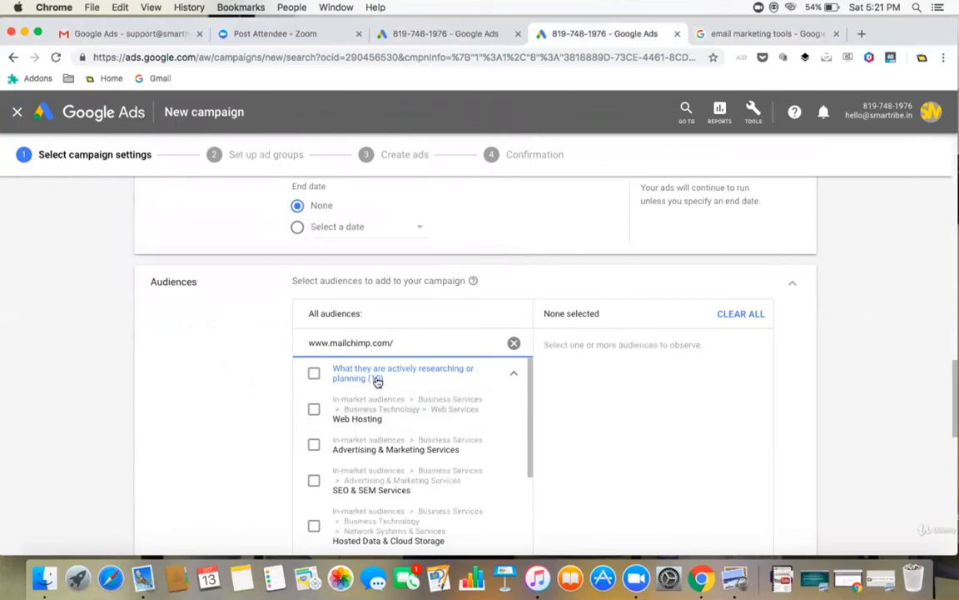
pyautogui.scroll(-4, 431, 426)
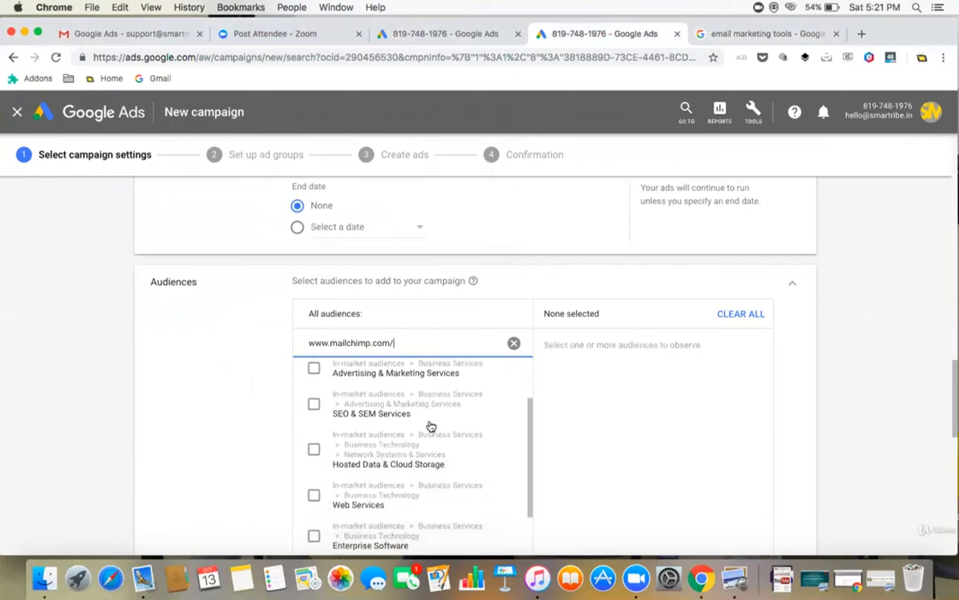
pyautogui.scroll(-2, 430, 425)
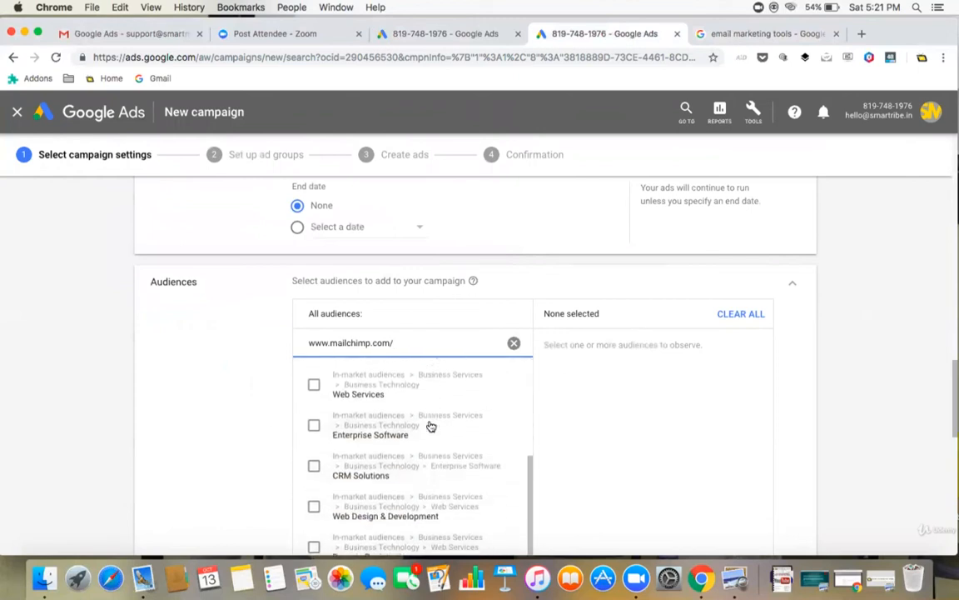
pyautogui.scroll(-1, 430, 425)
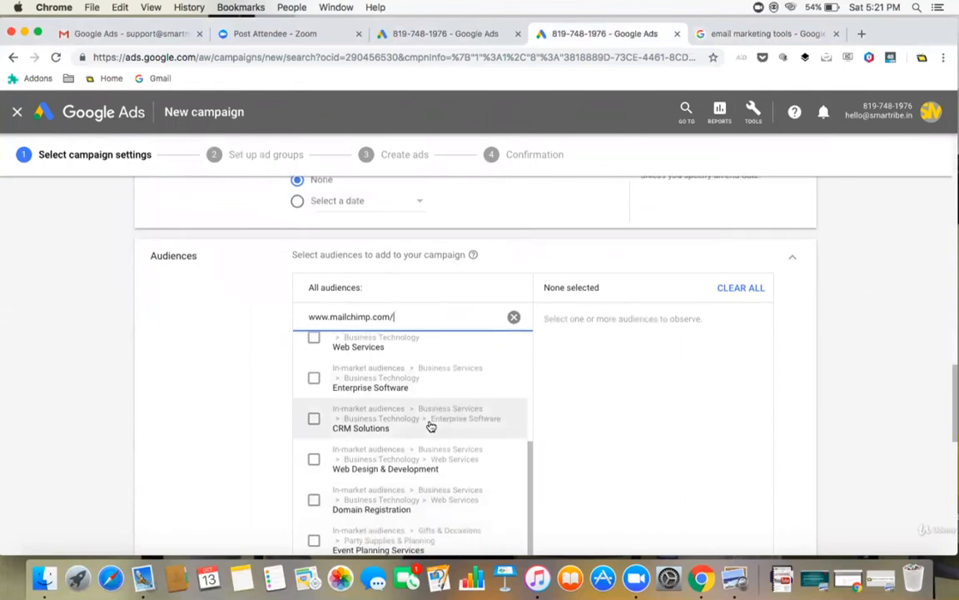
pyautogui.scroll(-1, 430, 426)
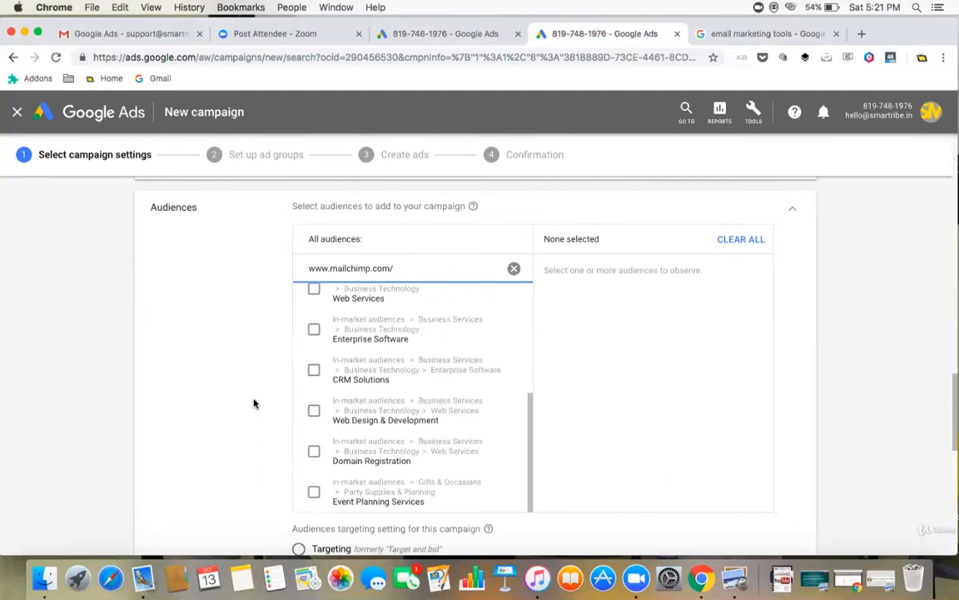
pyautogui.scroll(5, 254, 403)
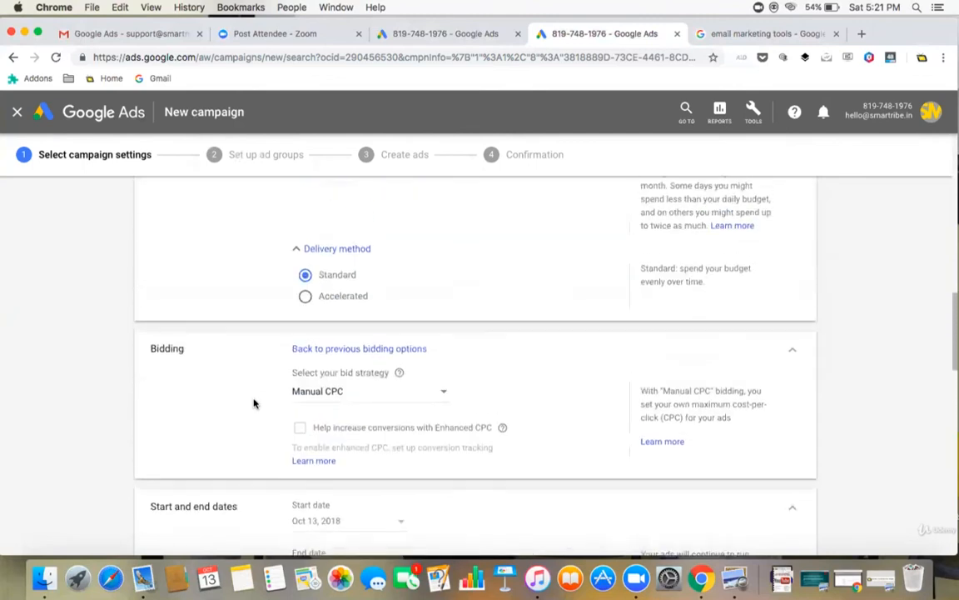
pyautogui.scroll(-4, 254, 416)
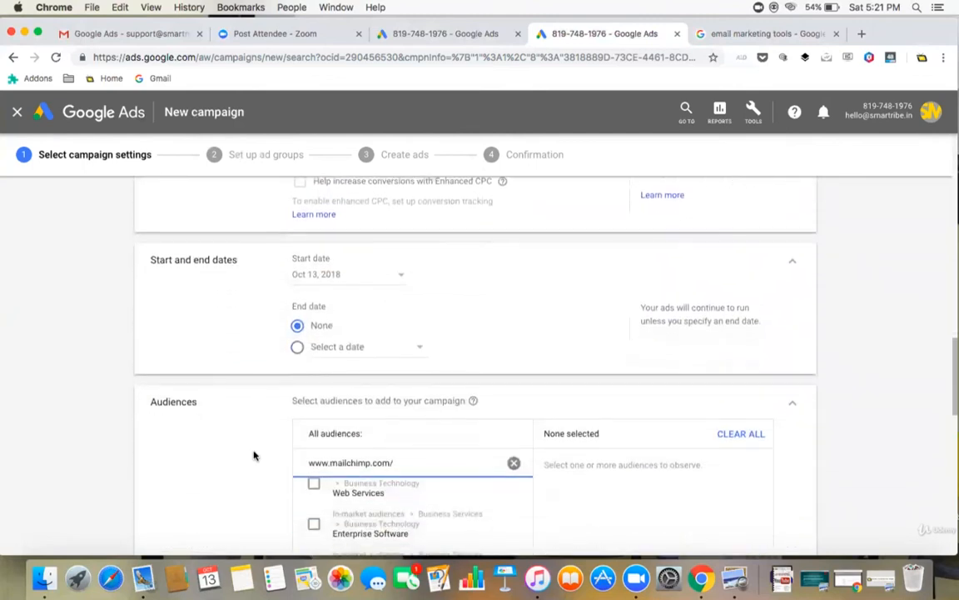
pyautogui.scroll(-2, 254, 502)
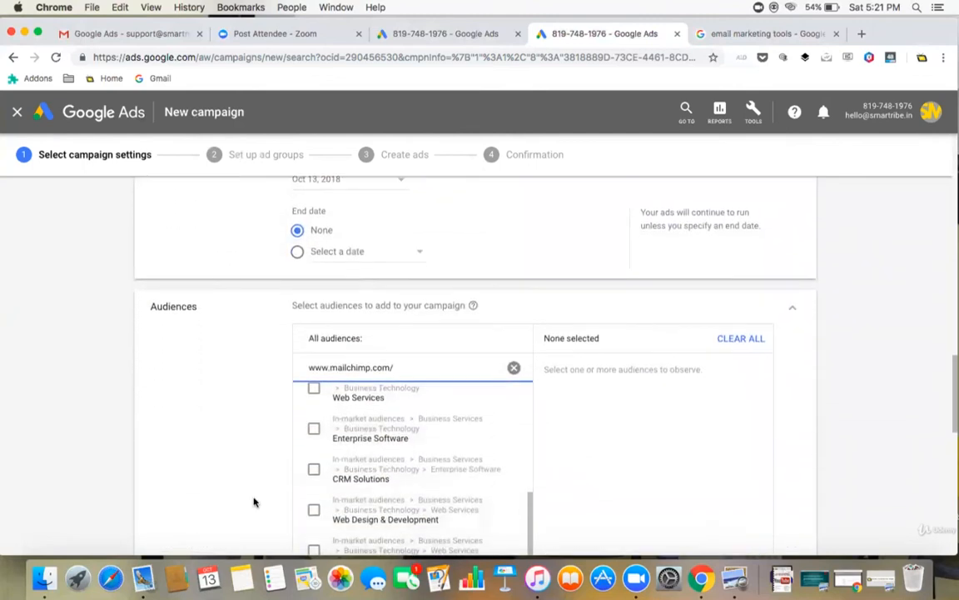